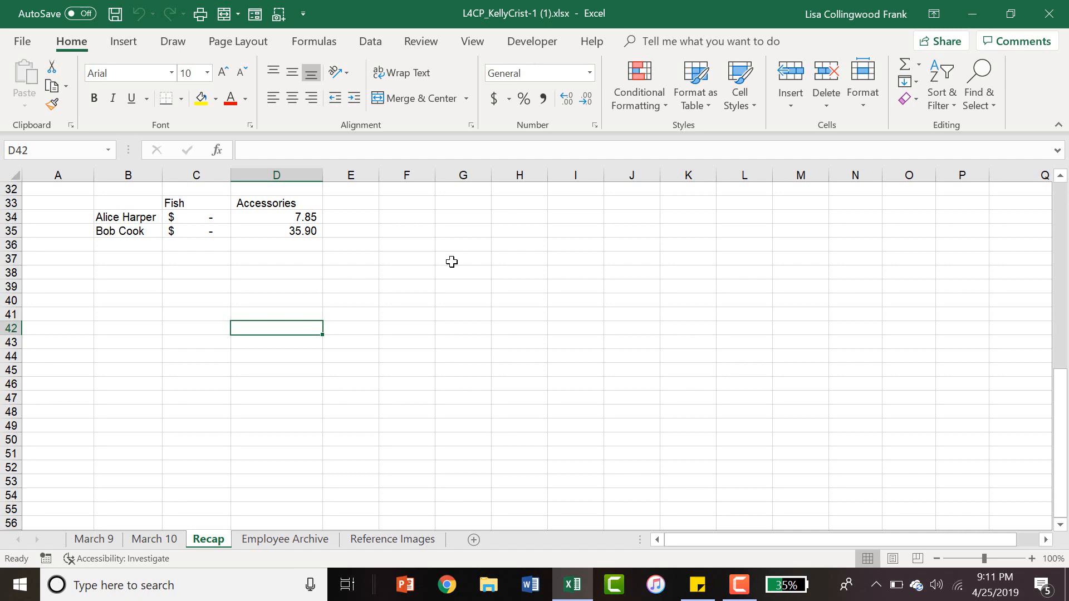
- Create a new blank workbook, check the desktop, and return to the new workbook
{"action": "key", "text": "ctrl+n"}
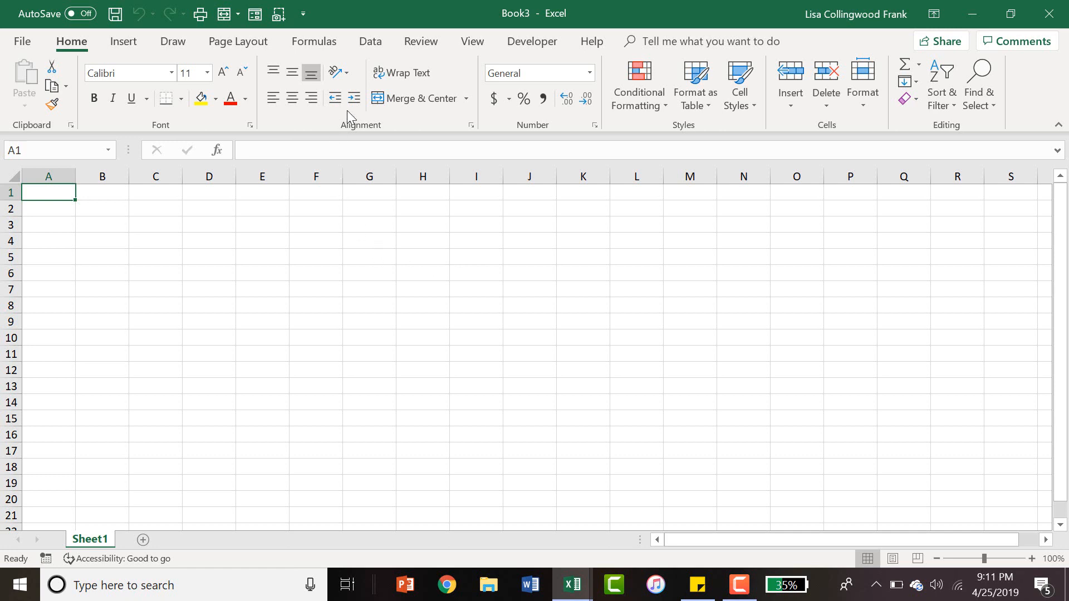
{"action": "left_click", "coordinate": [975, 15]}
{"action": "left_click", "coordinate": [975, 15]}
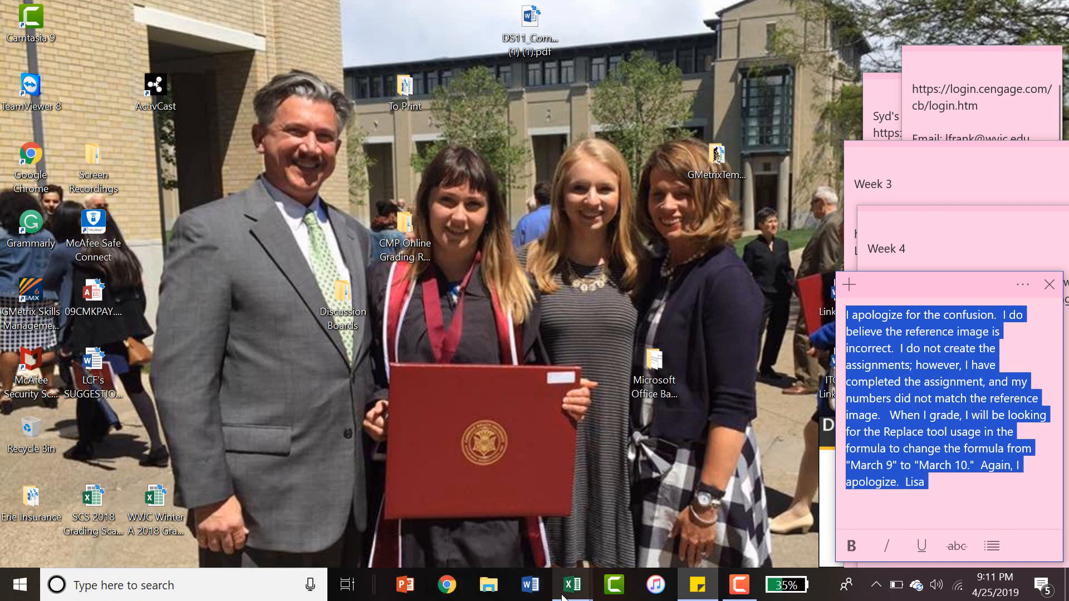
{"action": "mouse_move", "coordinate": [572, 590]}
{"action": "left_click", "coordinate": [663, 506]}
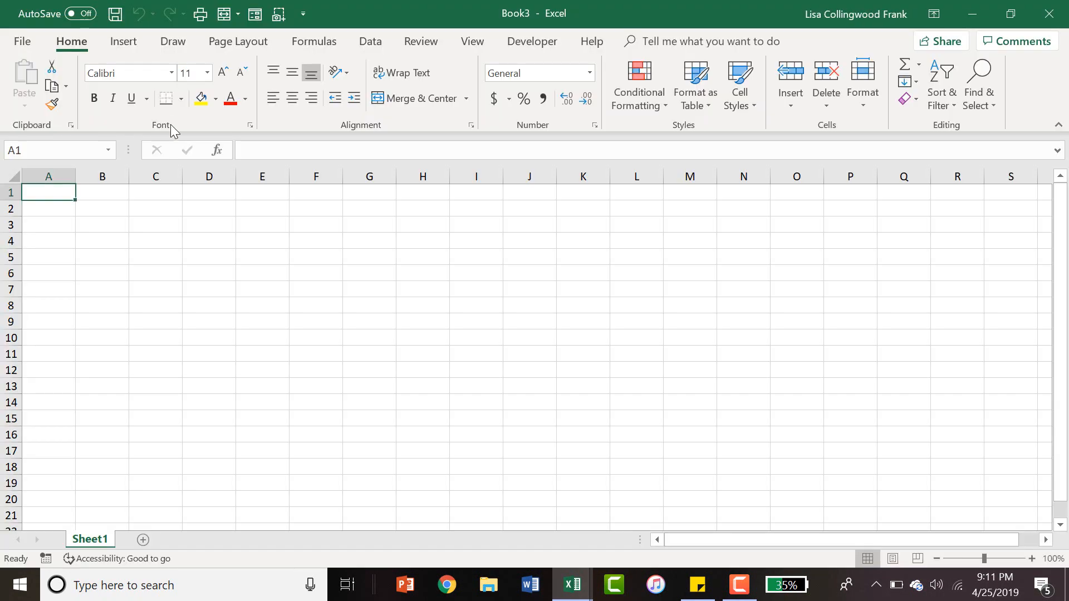
- Start a data import from the Microsoft Access database 09CMKPAY.accdb on the Desktop
{"action": "left_click", "coordinate": [370, 42]}
{"action": "left_click", "coordinate": [28, 100]}
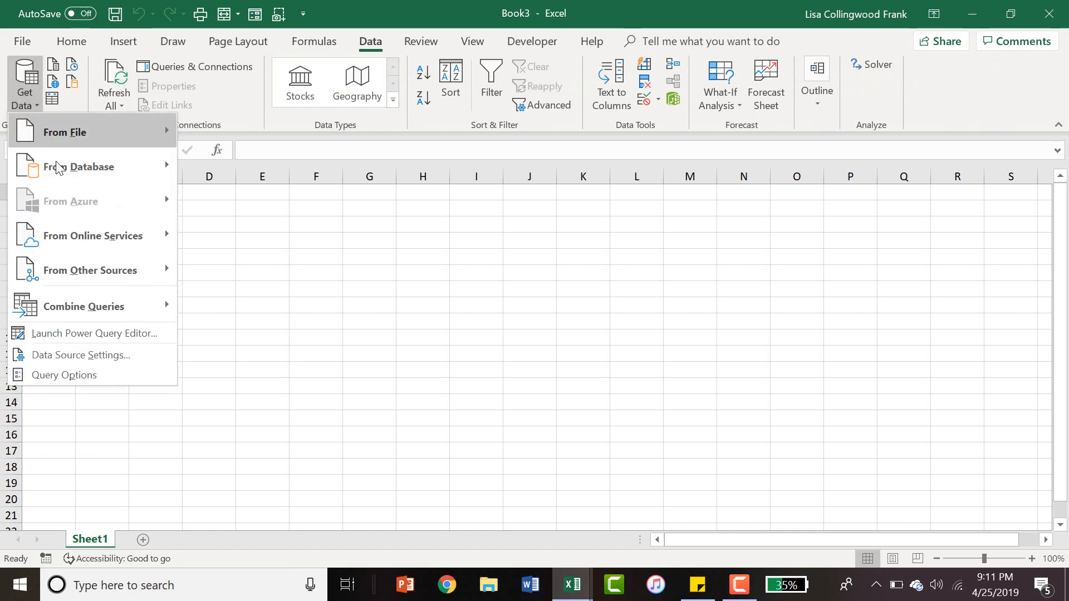
{"action": "mouse_move", "coordinate": [58, 167]}
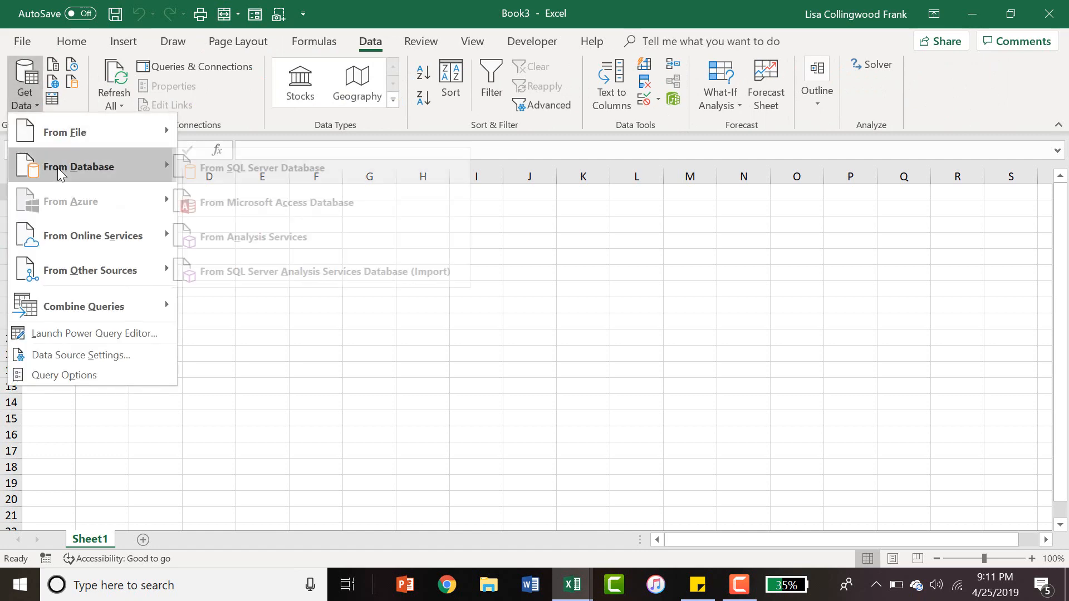
{"action": "left_click", "coordinate": [205, 201]}
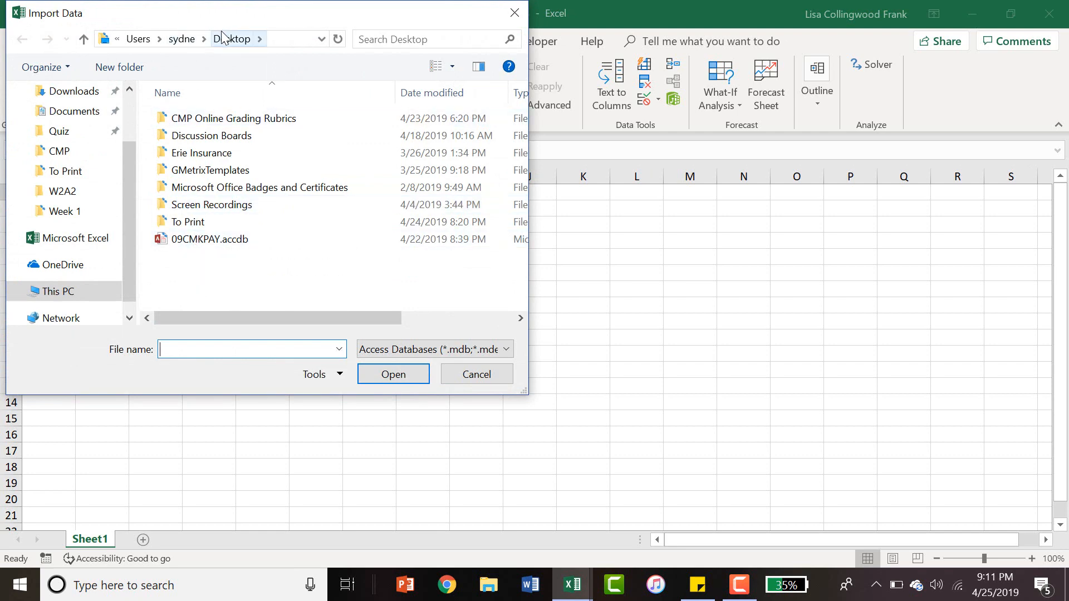
{"action": "double_click", "coordinate": [187, 241]}
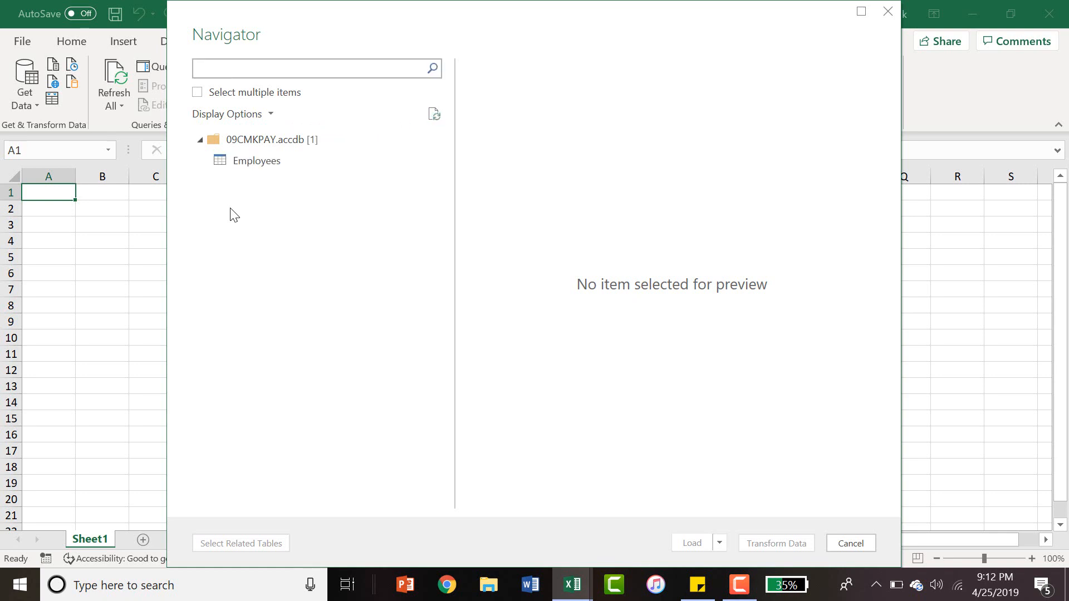
- Load the Employees table from the database as a table into the existing worksheet at cell A1
{"action": "left_click", "coordinate": [245, 167]}
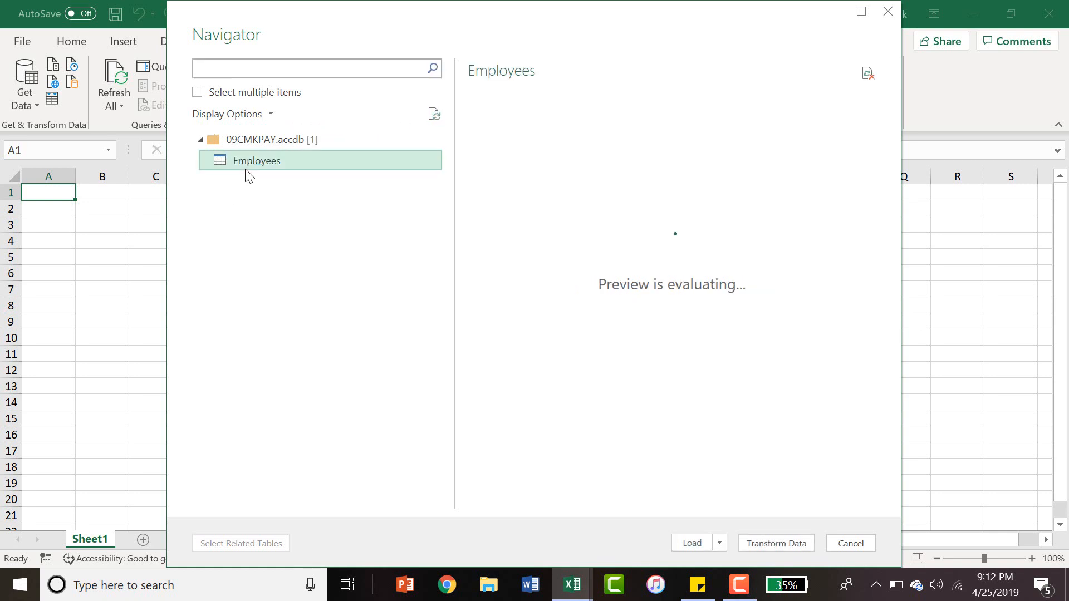
{"action": "left_click", "coordinate": [718, 545]}
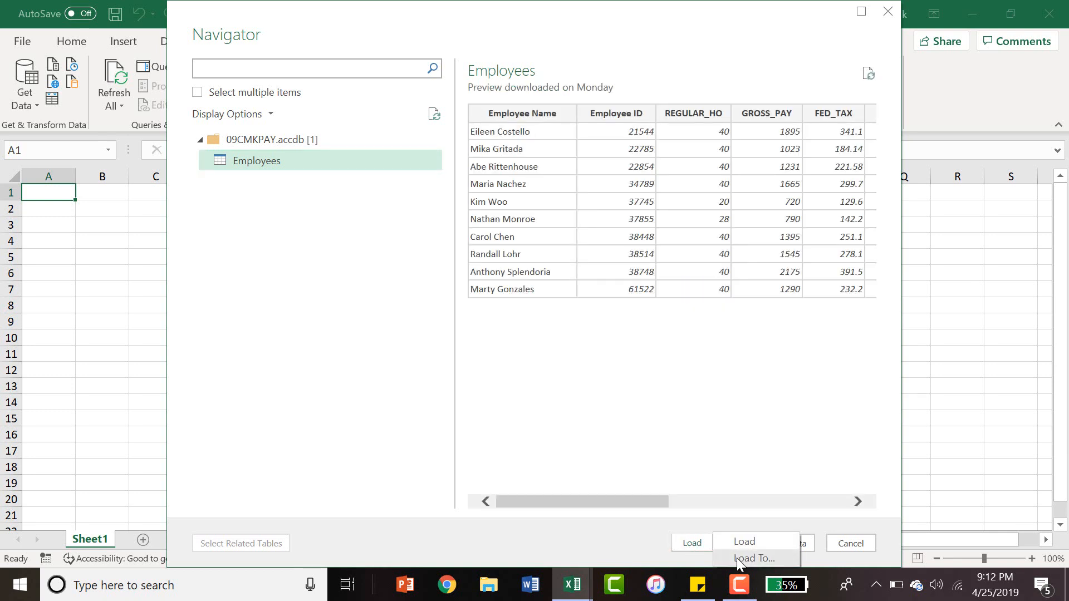
{"action": "left_click", "coordinate": [738, 558]}
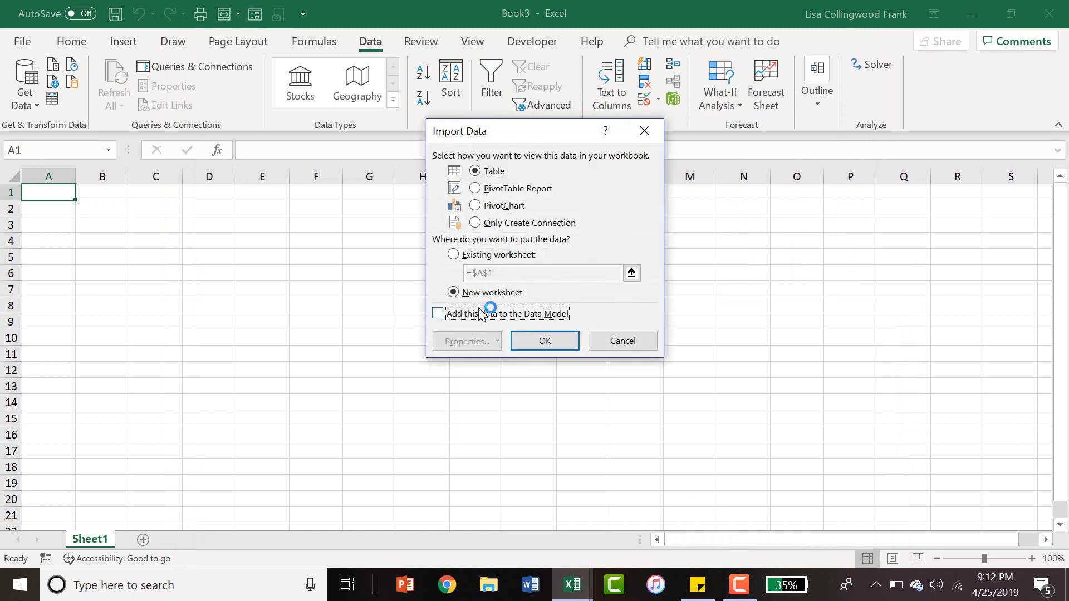
{"action": "left_click", "coordinate": [454, 255]}
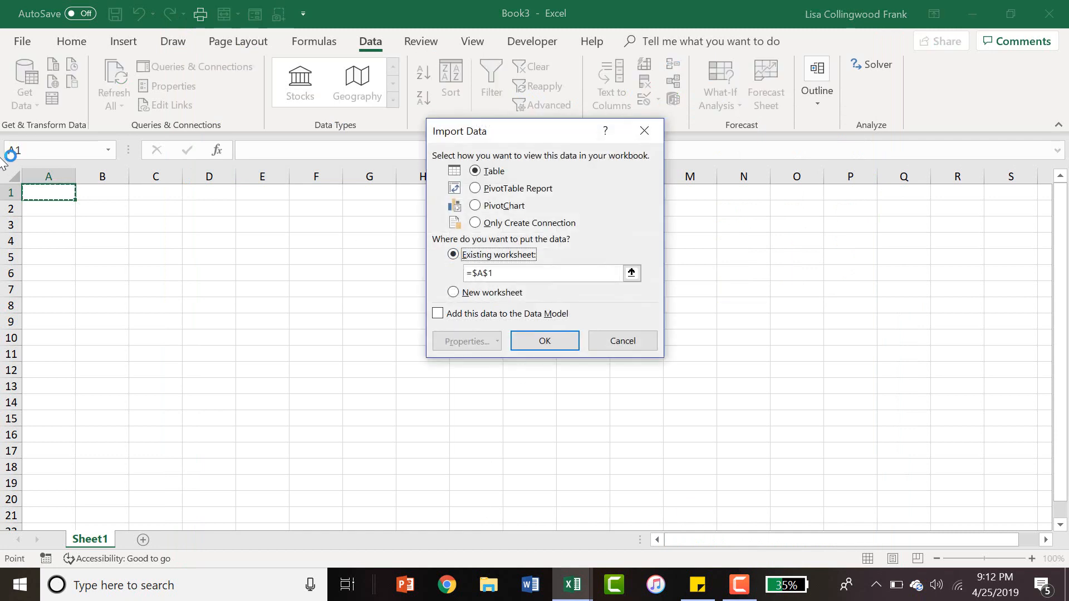
{"action": "left_click", "coordinate": [562, 342]}
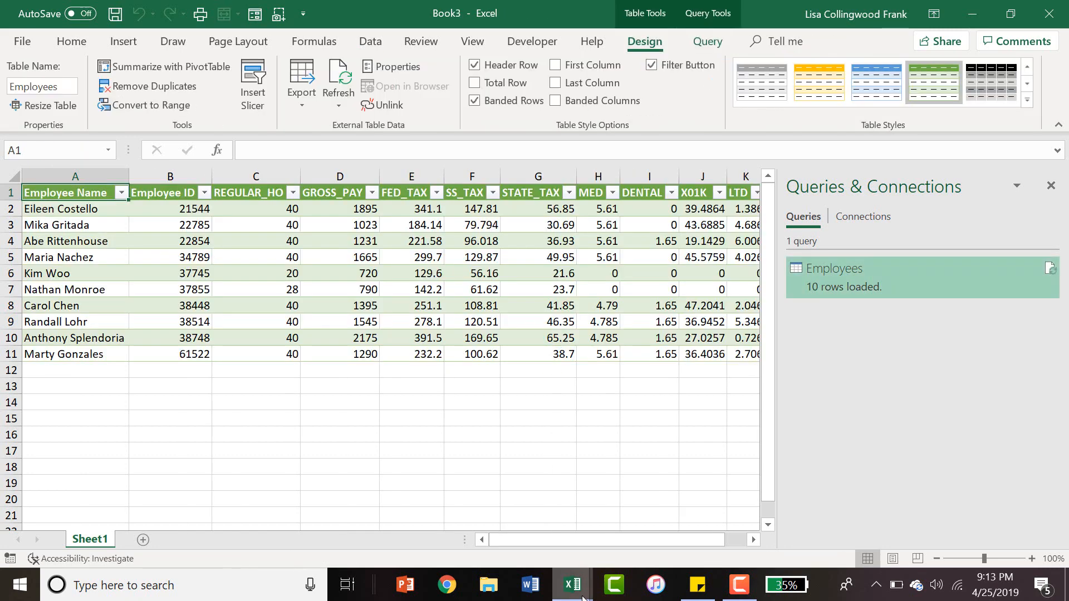
- Insert a new sheet column directly before the NET_PAY column
{"action": "left_click_drag", "start_coordinate": [514, 541], "coordinate": [617, 536]}
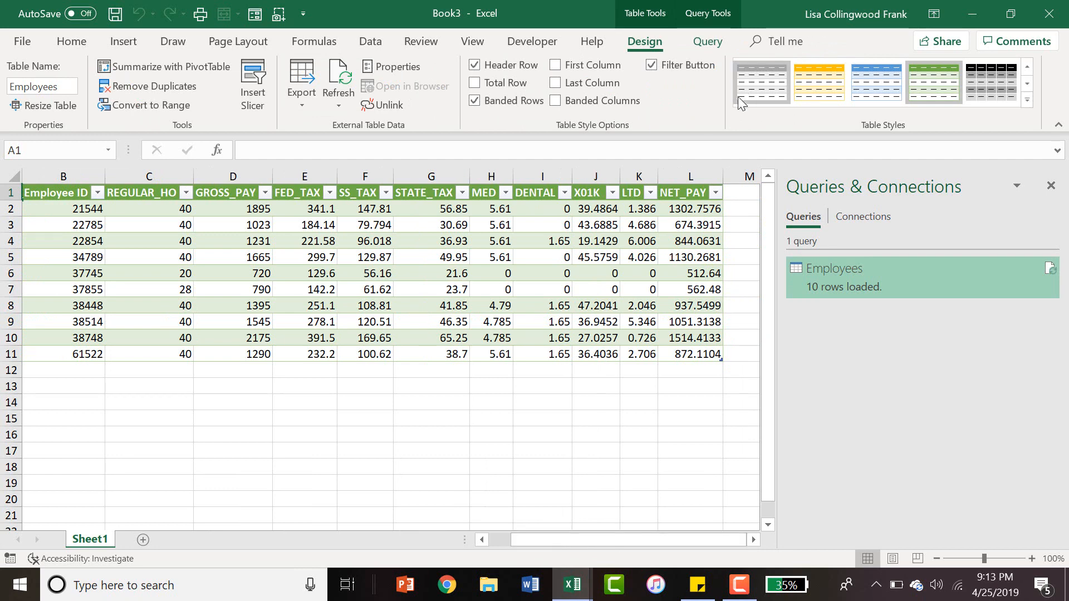
{"action": "left_click", "coordinate": [688, 210]}
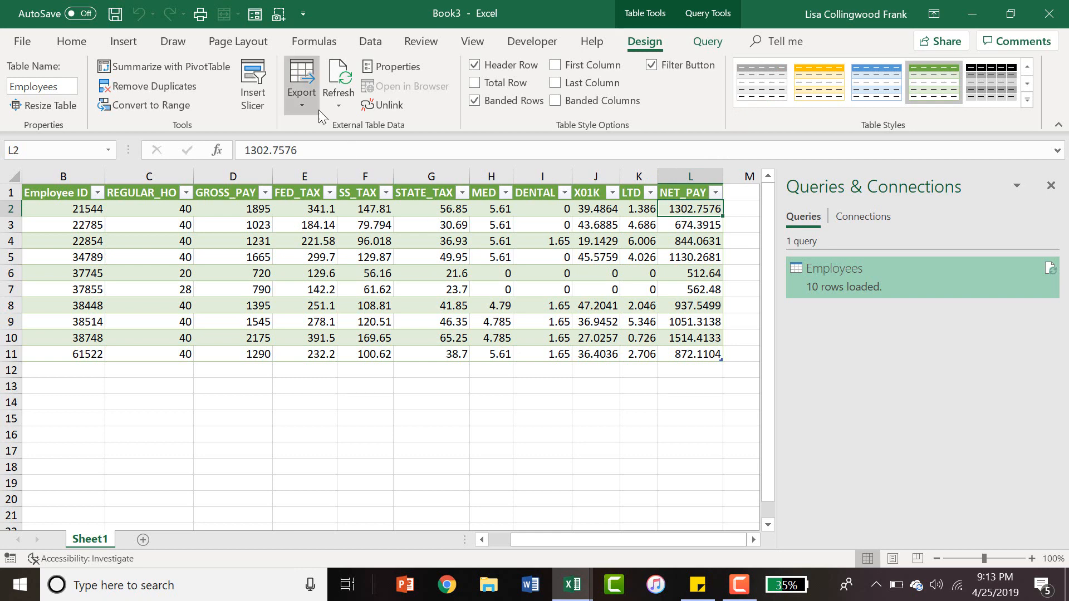
{"action": "left_click", "coordinate": [71, 44]}
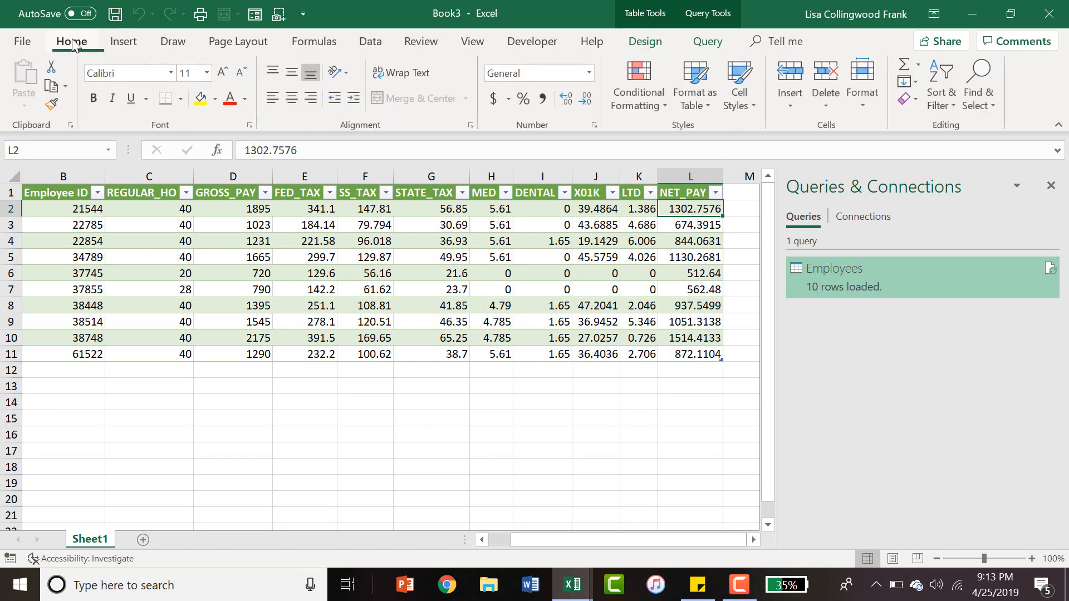
{"action": "left_click", "coordinate": [788, 106]}
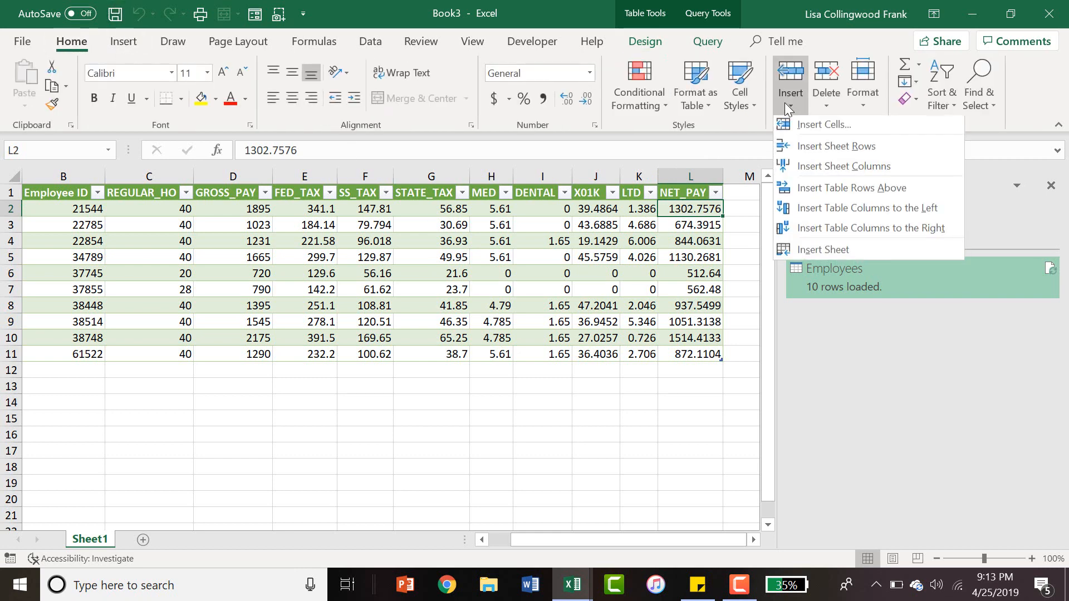
{"action": "left_click", "coordinate": [799, 167]}
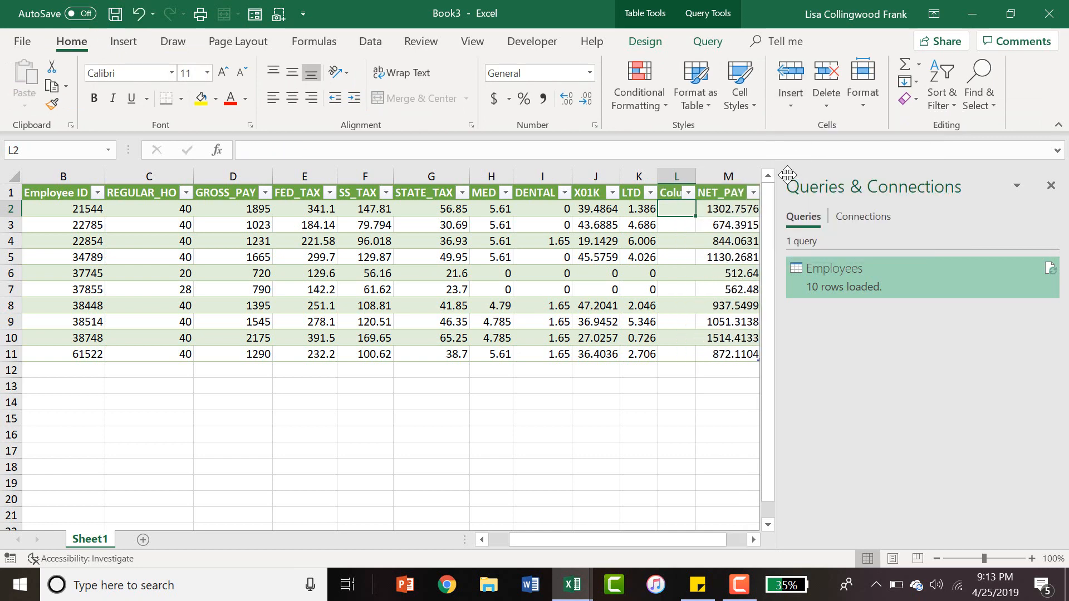
- Rename the header of the inserted column in L1 as Total Deductions
{"action": "left_click", "coordinate": [673, 193]}
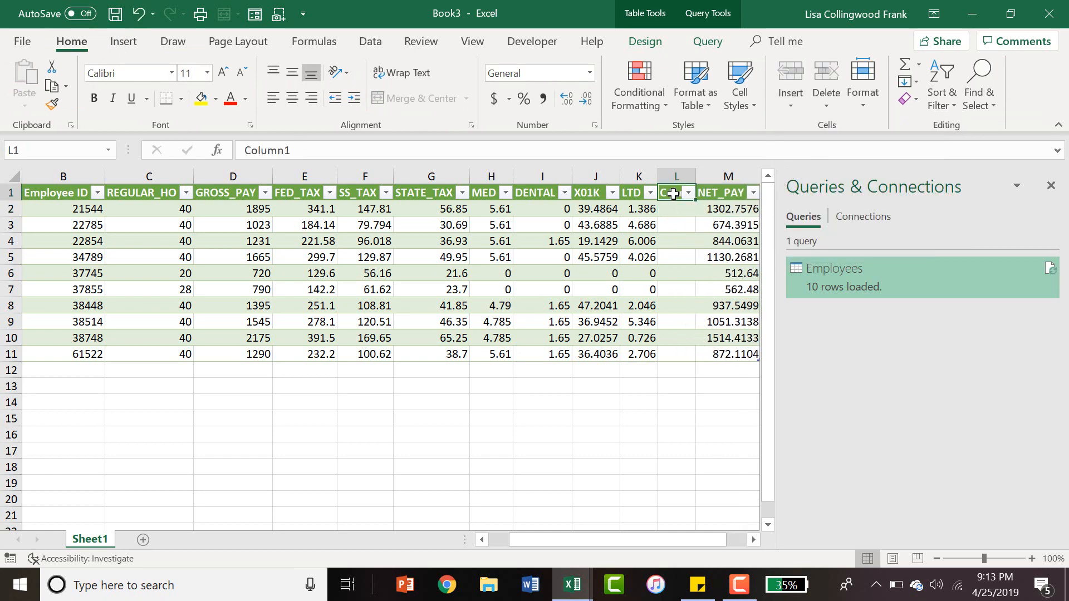
{"action": "type", "text": "Total D"}
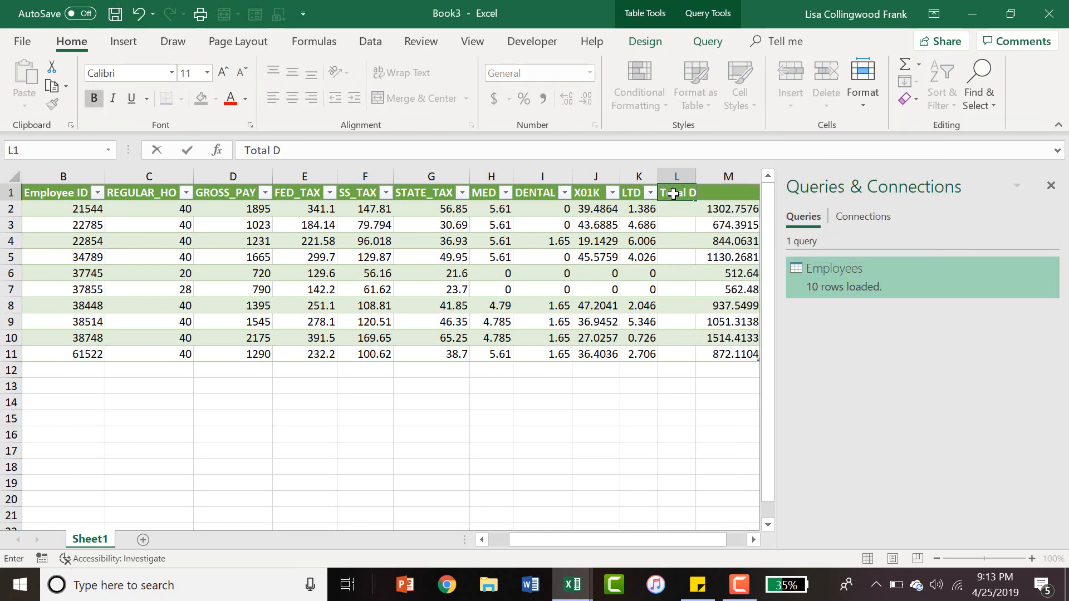
{"action": "type", "text": "eductions"}
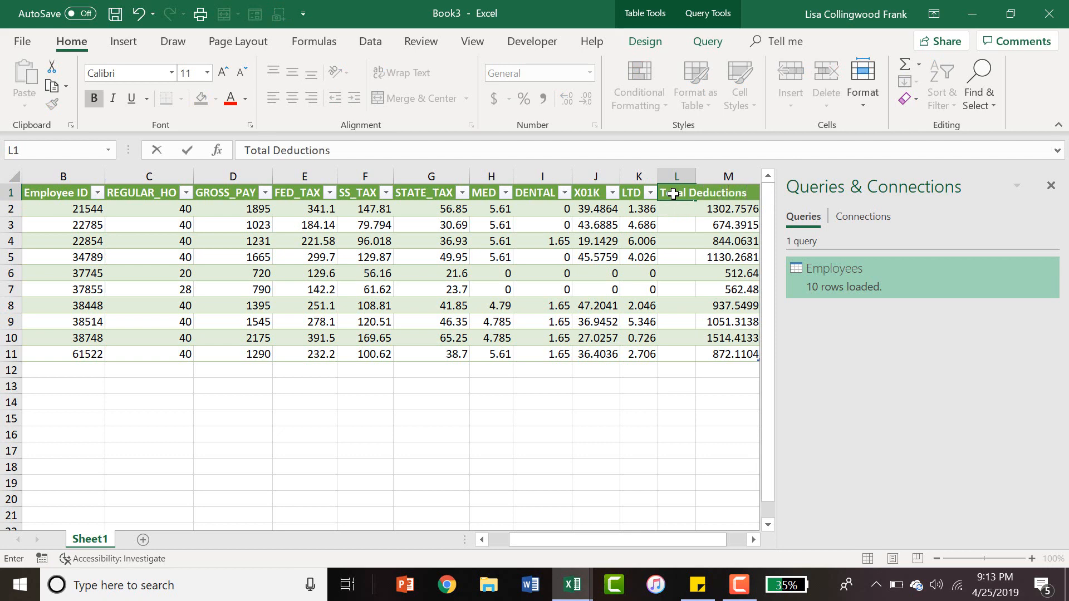
{"action": "key", "text": "Return"}
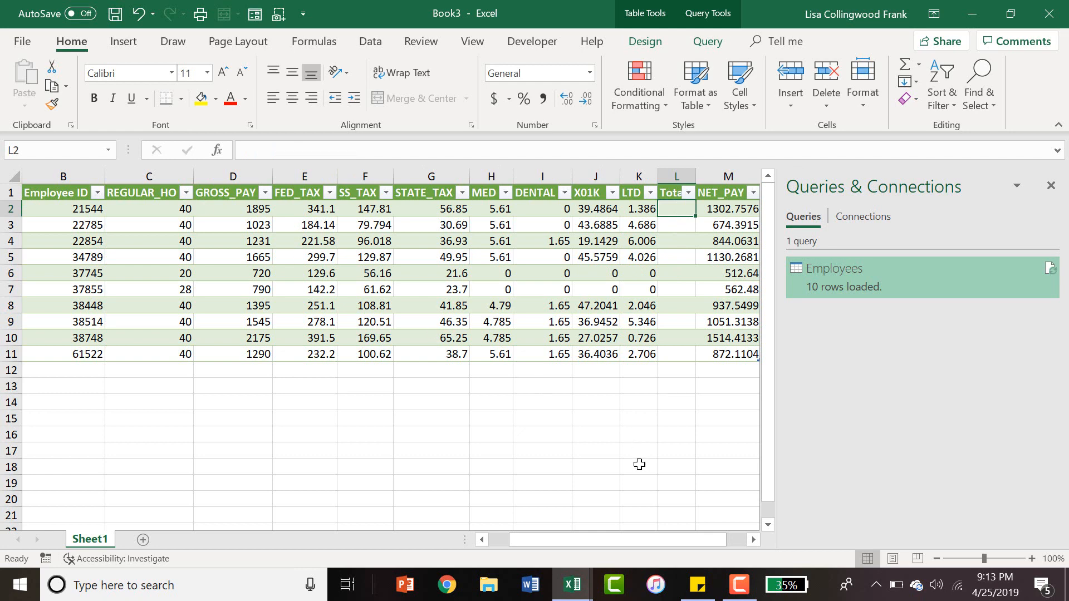
- Try to name the whole table range A1:M11 as Employees
{"action": "left_click_drag", "start_coordinate": [613, 536], "coordinate": [542, 570]}
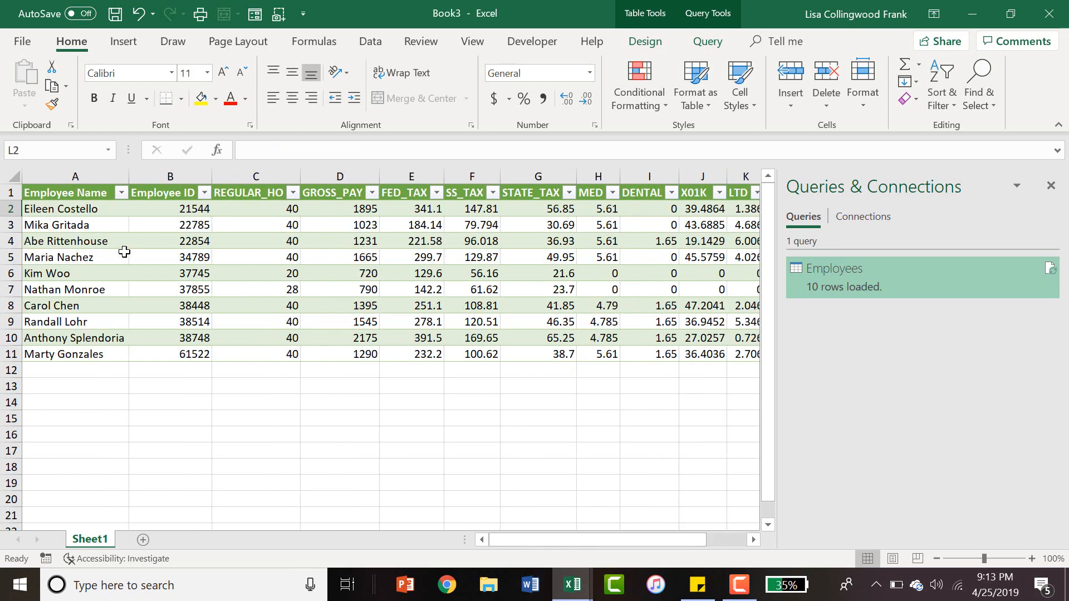
{"action": "left_click_drag", "start_coordinate": [50, 191], "coordinate": [655, 359]}
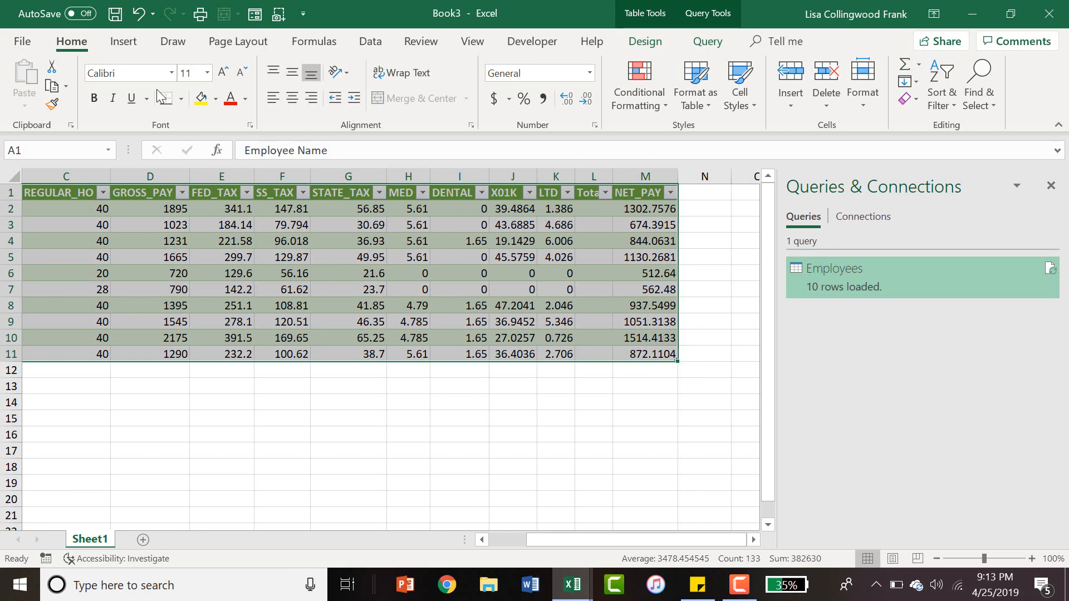
{"action": "left_click", "coordinate": [33, 155]}
{"action": "type", "text": "Employees"}
{"action": "key", "text": "Return"}
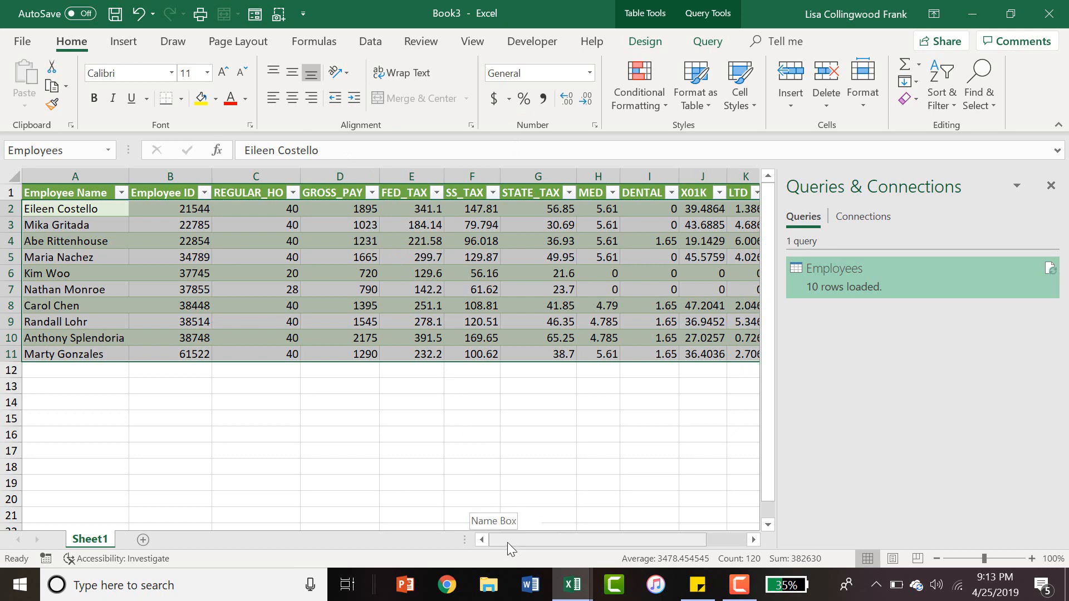
- Enter the formula =SUM(Employees[@[FED_TAX]:[LTD]]) in cell L2 of the Total Deductions column
{"action": "left_click_drag", "start_coordinate": [507, 542], "coordinate": [606, 535]}
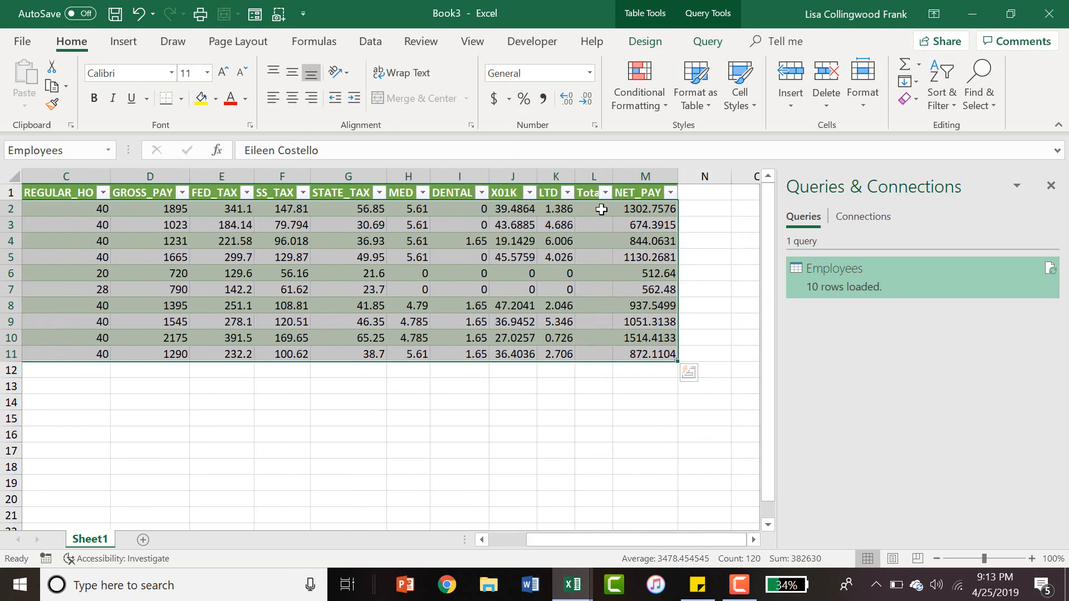
{"action": "left_click", "coordinate": [601, 209]}
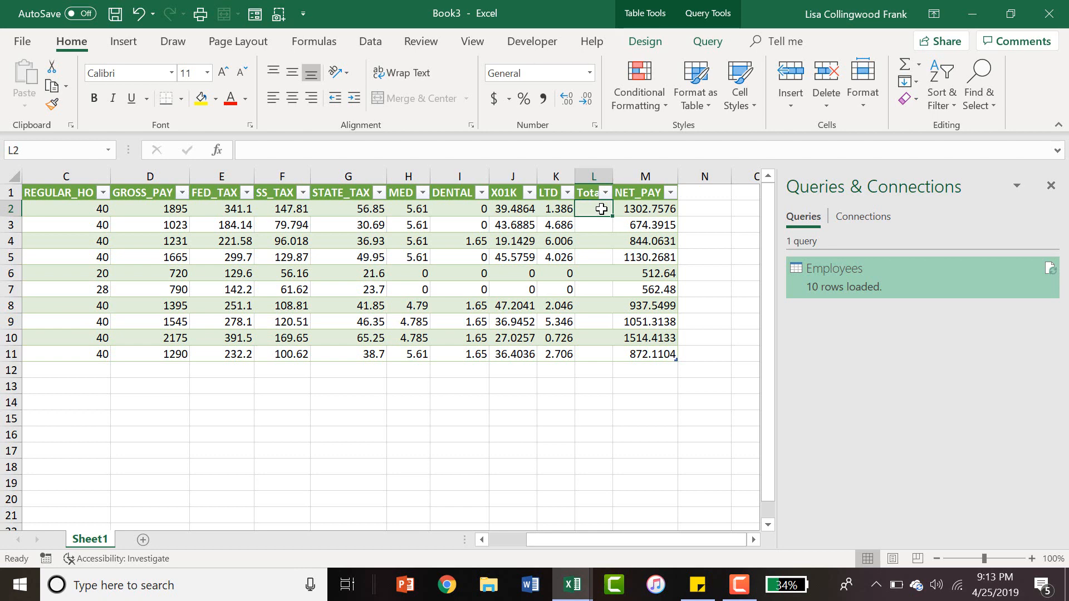
{"action": "type", "text": "=su"}
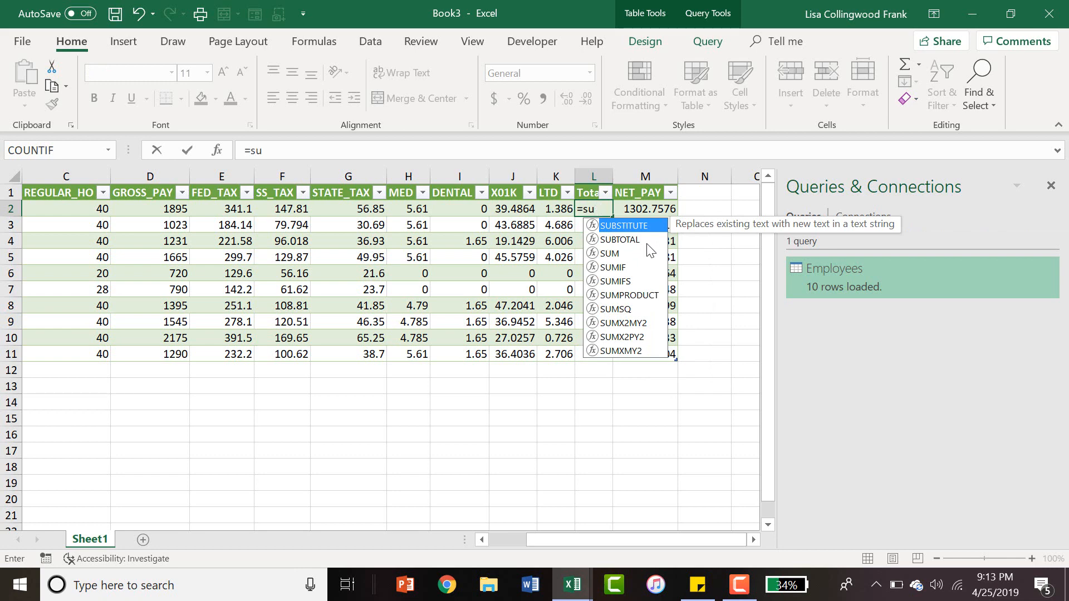
{"action": "double_click", "coordinate": [610, 254]}
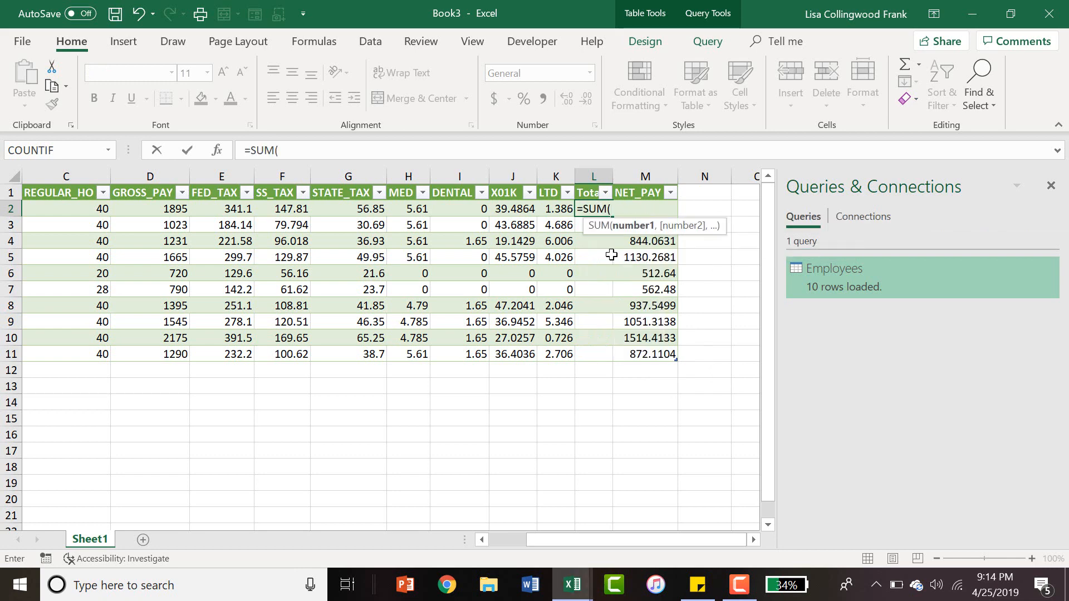
{"action": "type", "text": "em"}
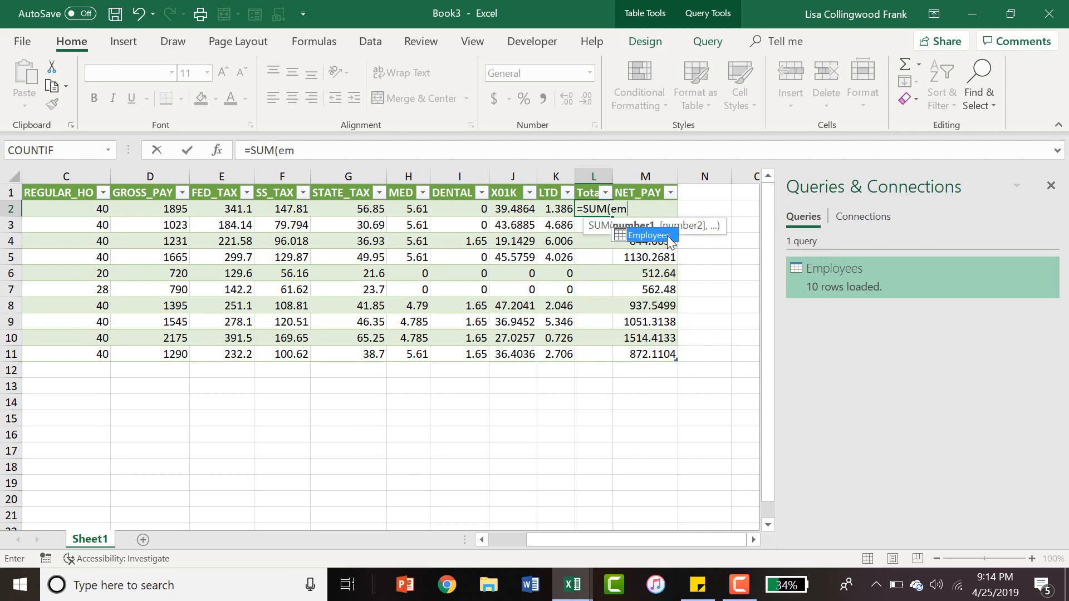
{"action": "double_click", "coordinate": [668, 240]}
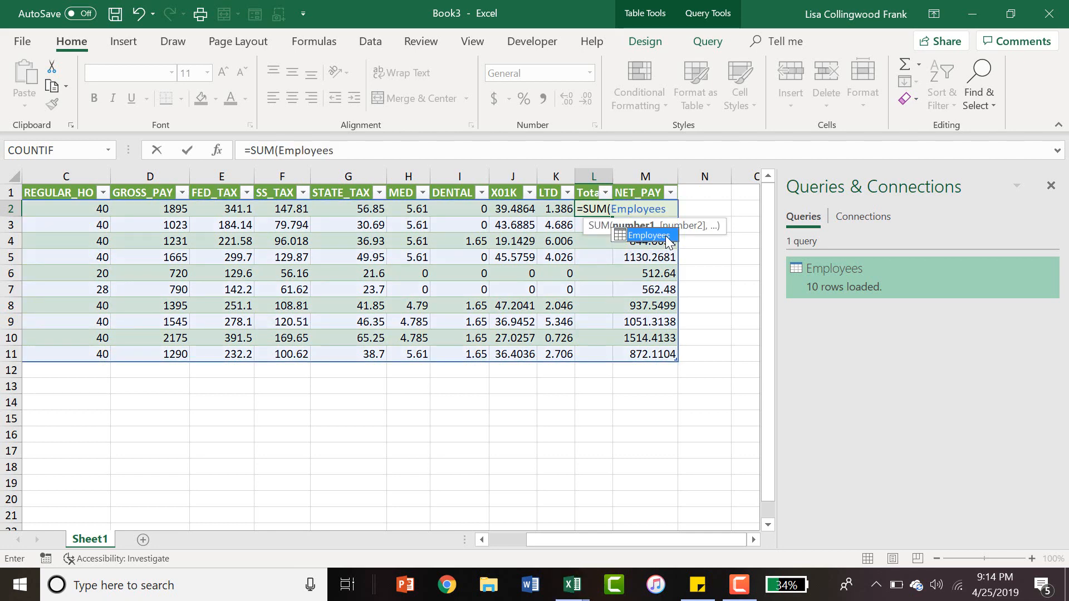
{"action": "type", "text": "["}
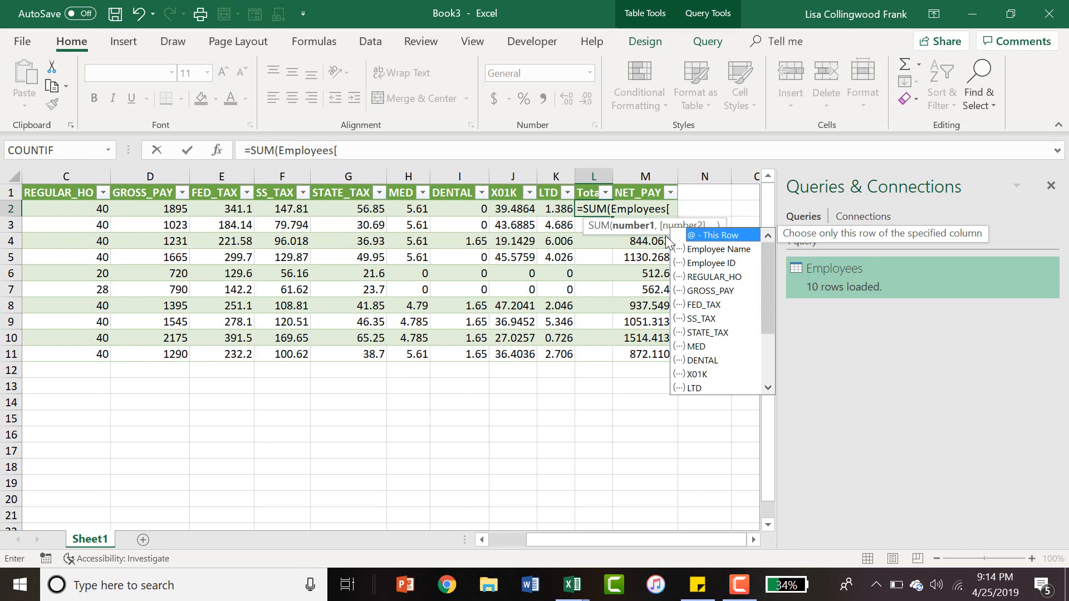
{"action": "type", "text": "2"}
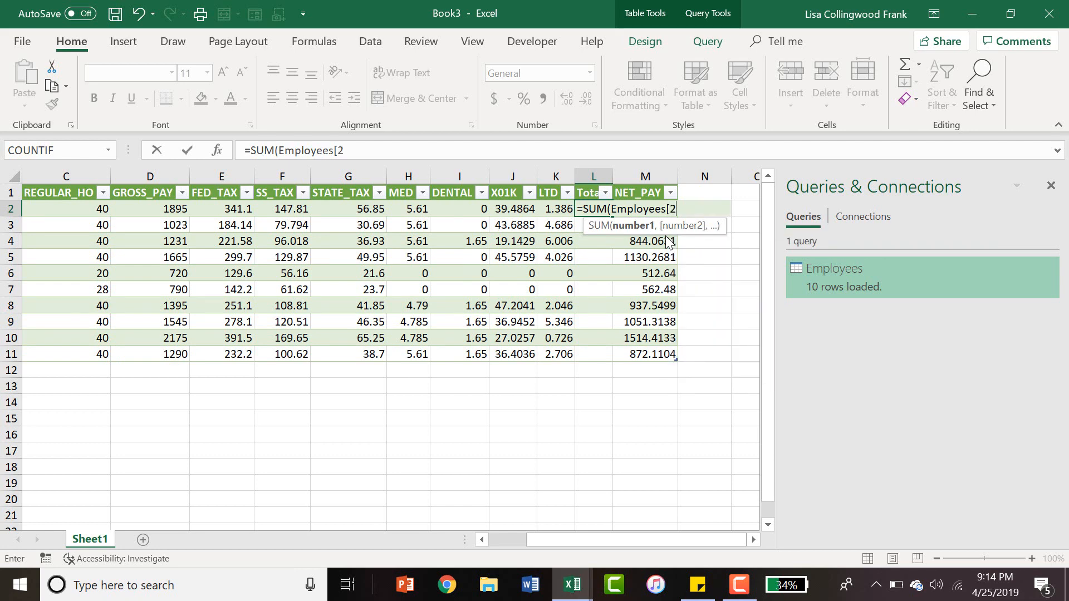
{"action": "key", "text": "BackSpace"}
{"action": "type", "text": "@"}
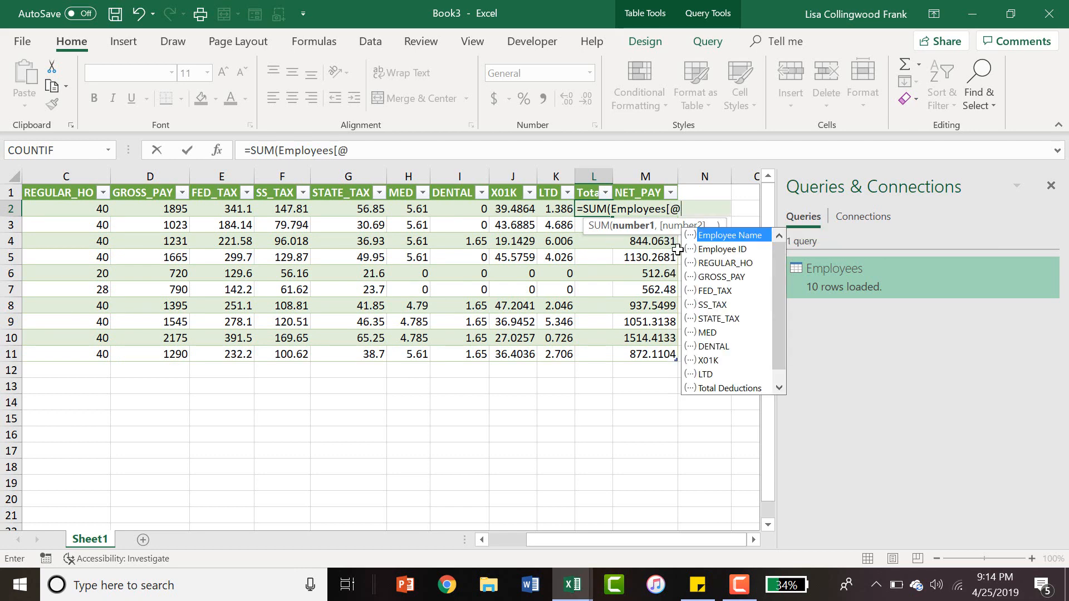
{"action": "type", "text": "["}
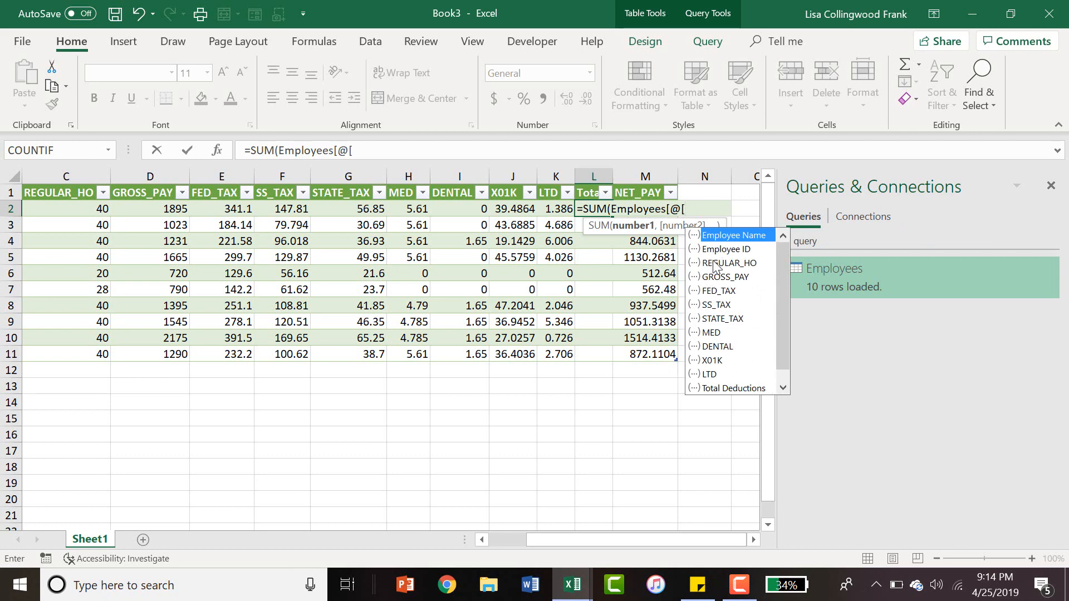
{"action": "double_click", "coordinate": [713, 295]}
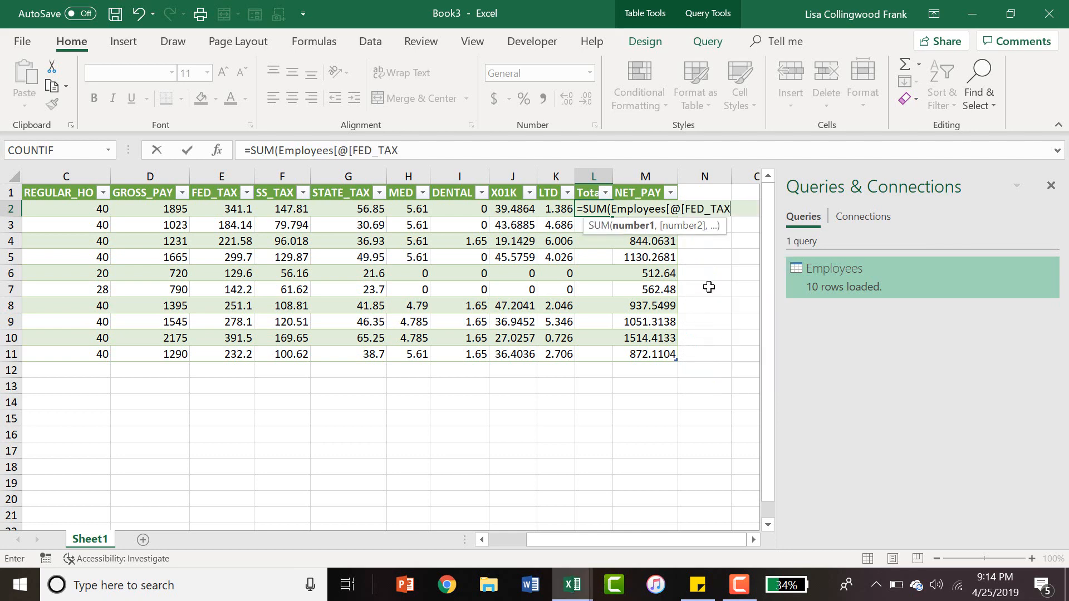
{"action": "type", "text": "]:["}
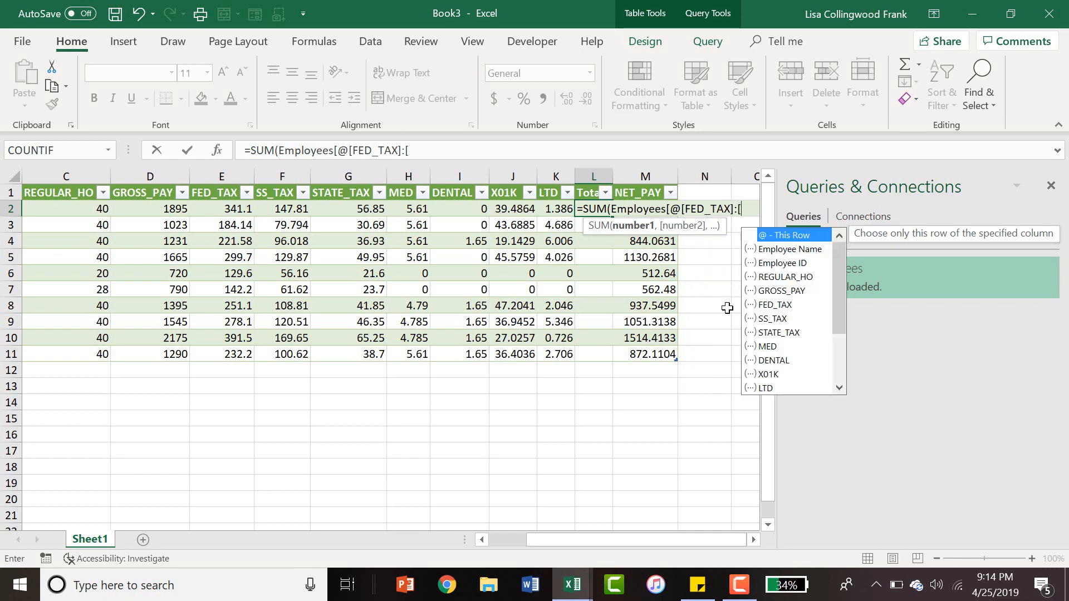
{"action": "double_click", "coordinate": [766, 388]}
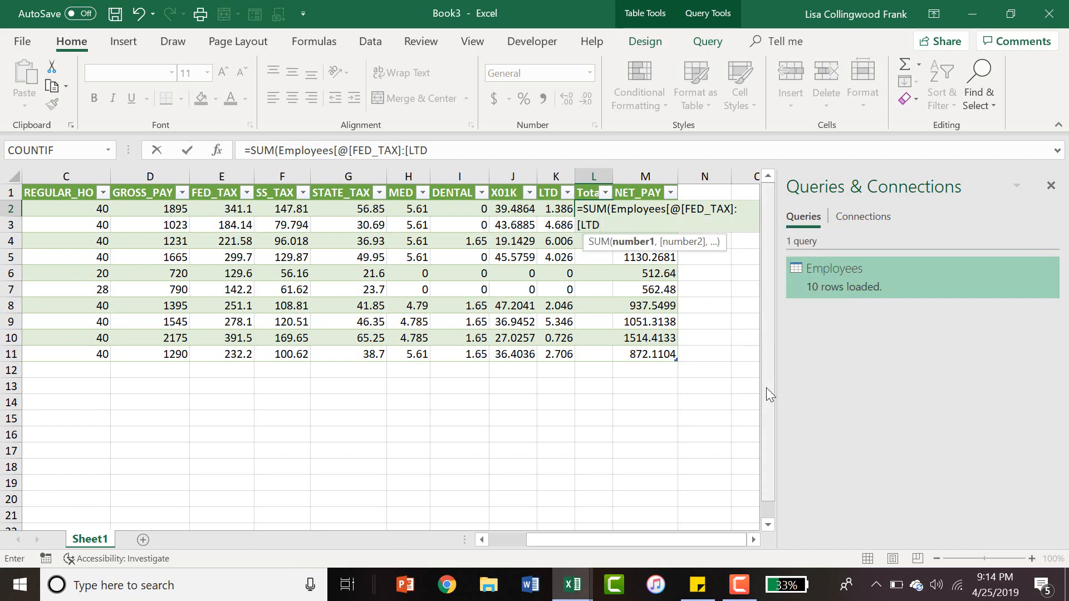
{"action": "type", "text": "]]"}
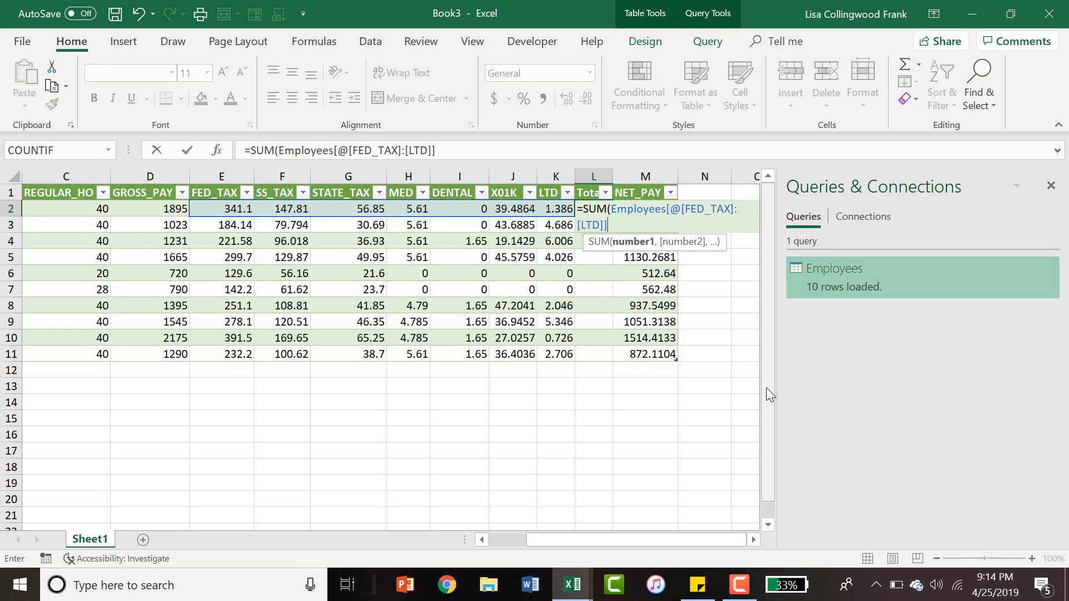
{"action": "type", "text": ")"}
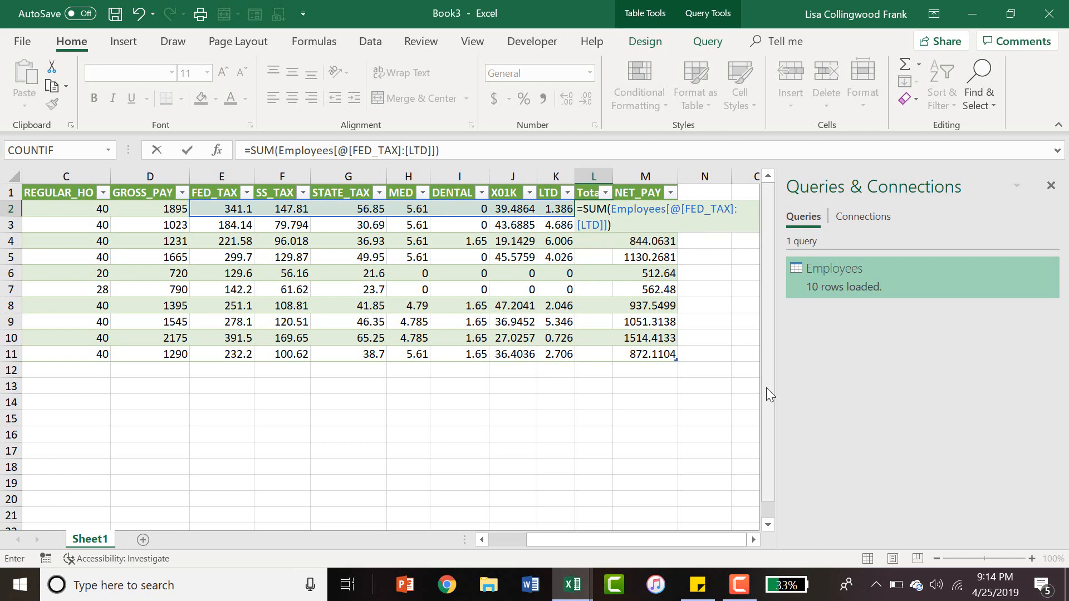
{"action": "key", "text": "Return"}
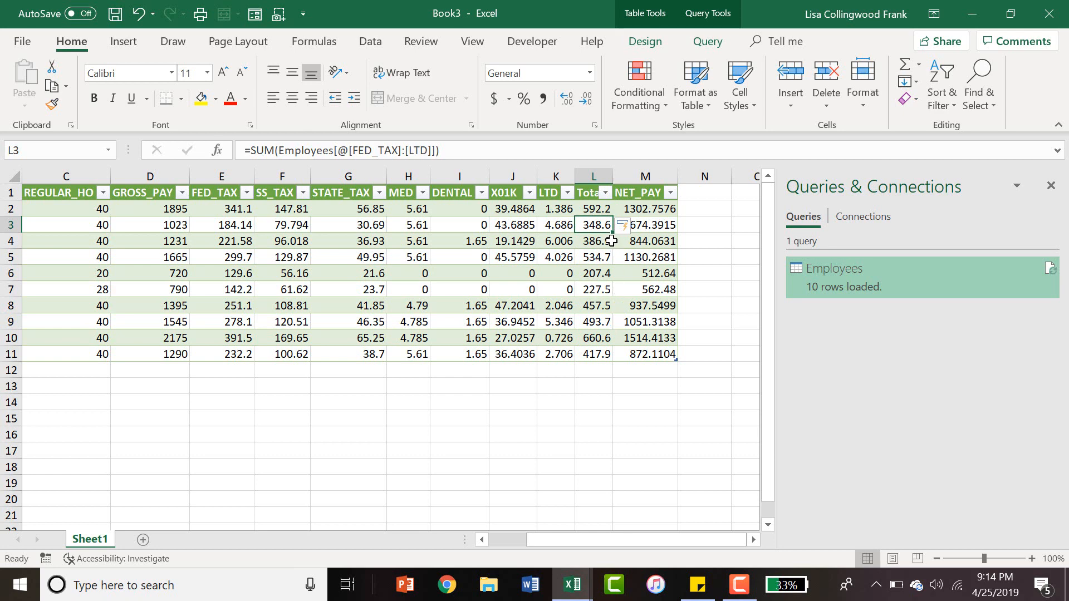
- Replace the NET_PAY value in cell M2 with the formula =[GROSS_PAY]-[Total Deductions]
{"action": "left_click", "coordinate": [646, 209]}
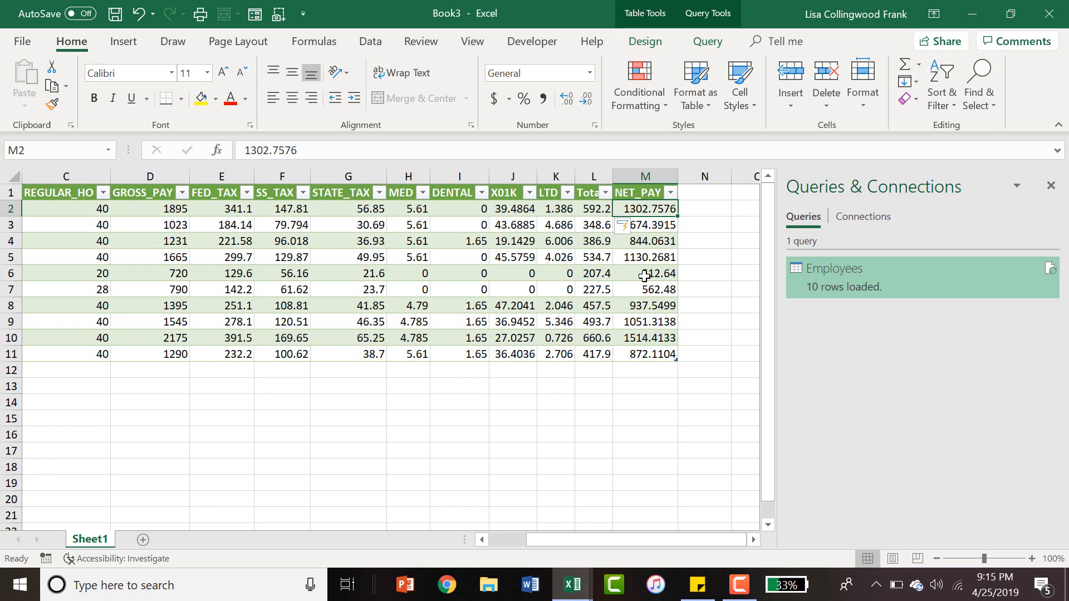
{"action": "type", "text": "="}
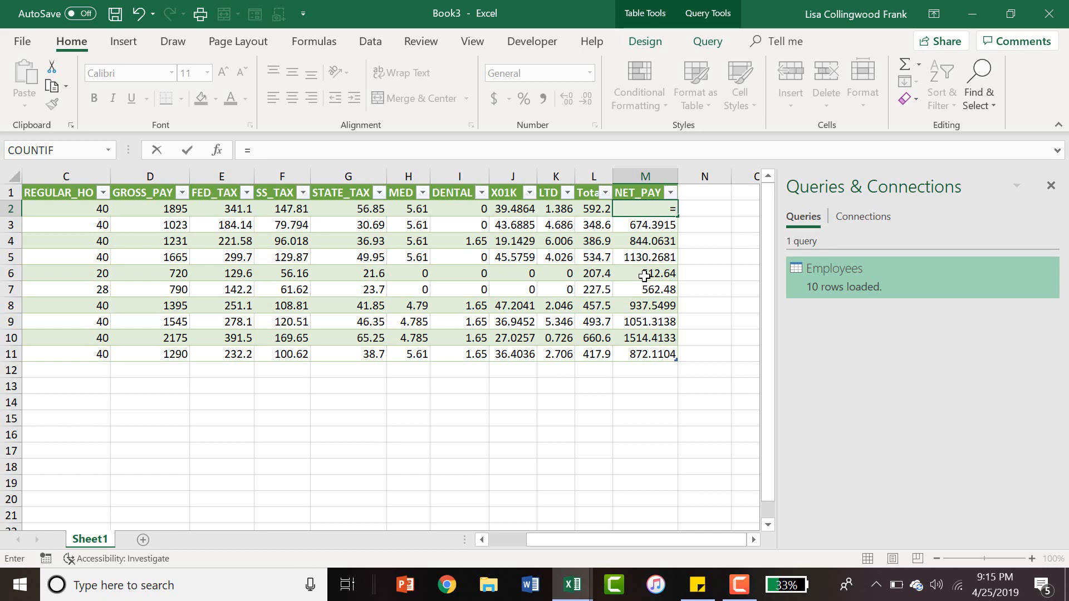
{"action": "type", "text": "[g"}
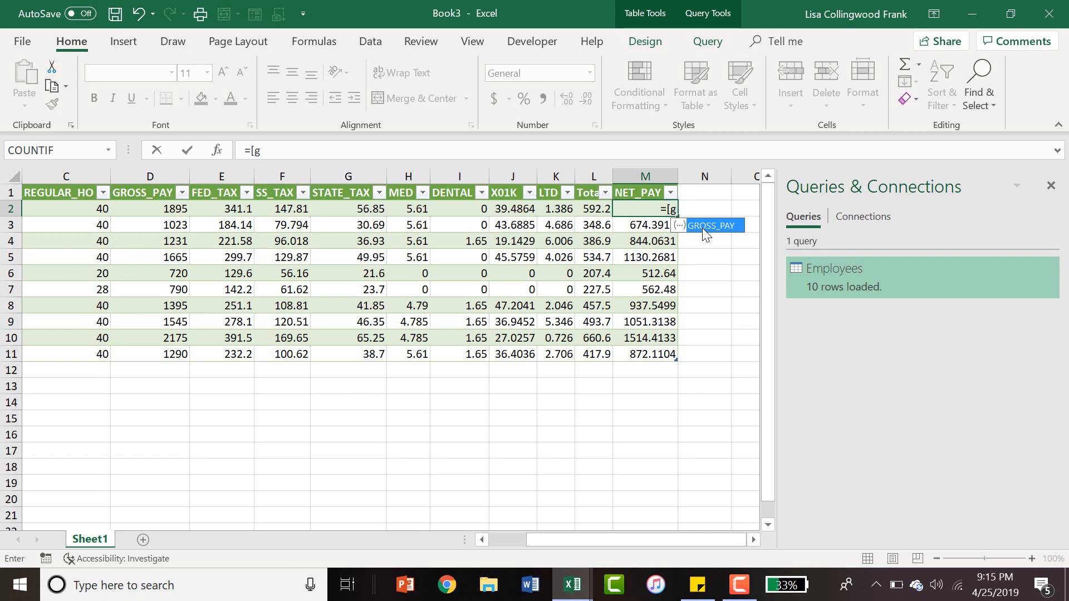
{"action": "double_click", "coordinate": [702, 229]}
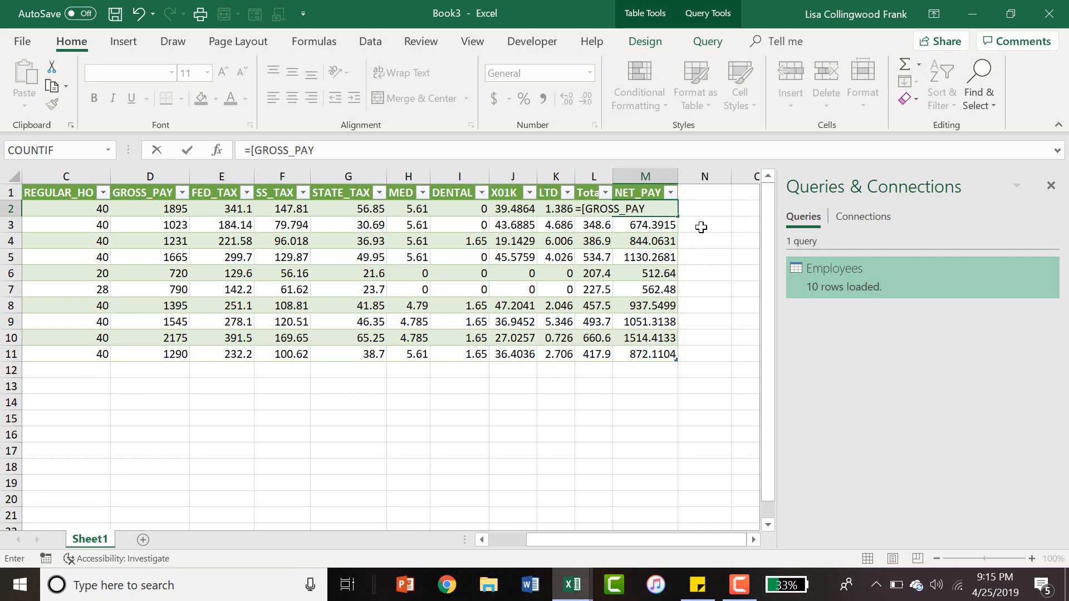
{"action": "type", "text": "]"}
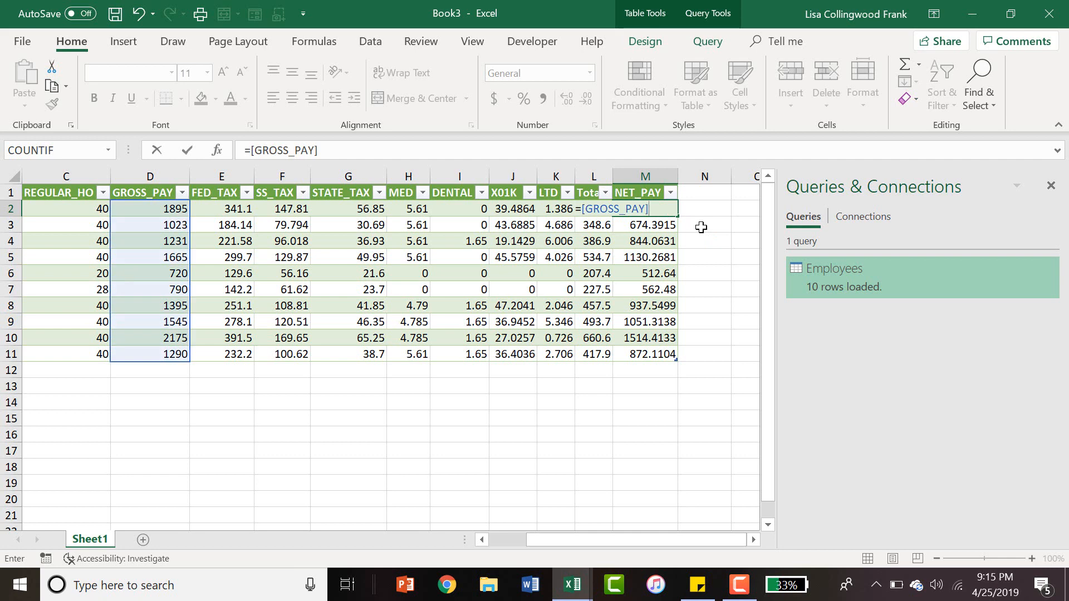
{"action": "type", "text": "-["}
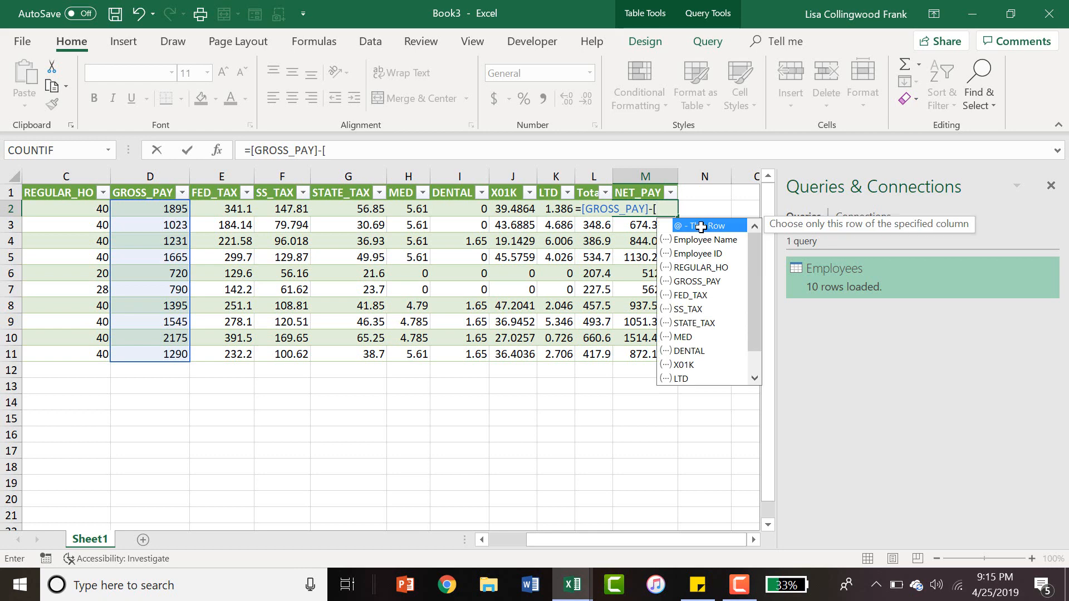
{"action": "left_click_drag", "start_coordinate": [754, 249], "coordinate": [753, 318]}
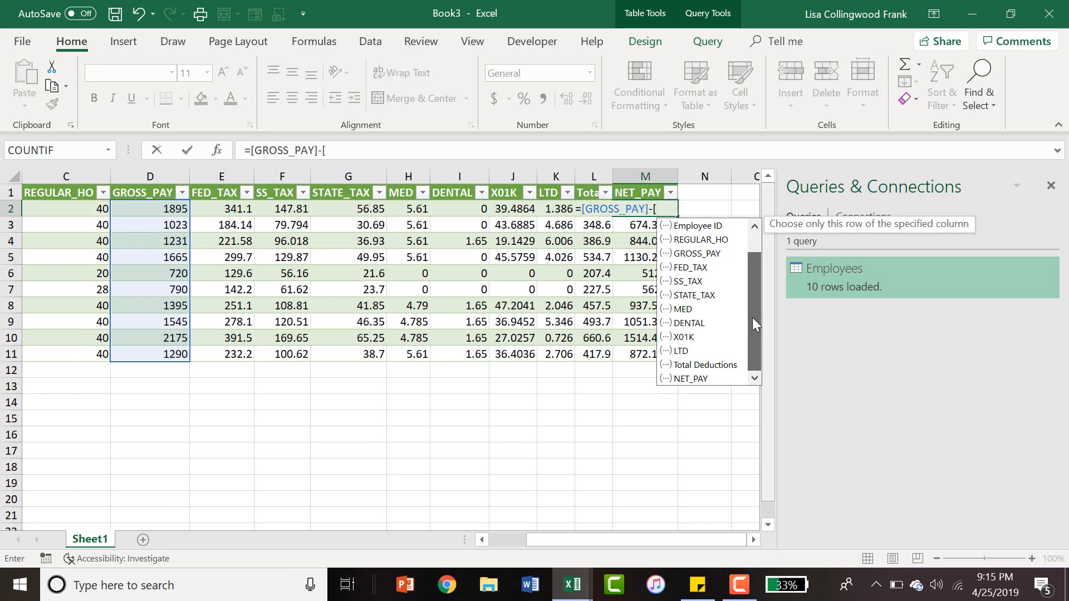
{"action": "double_click", "coordinate": [721, 365]}
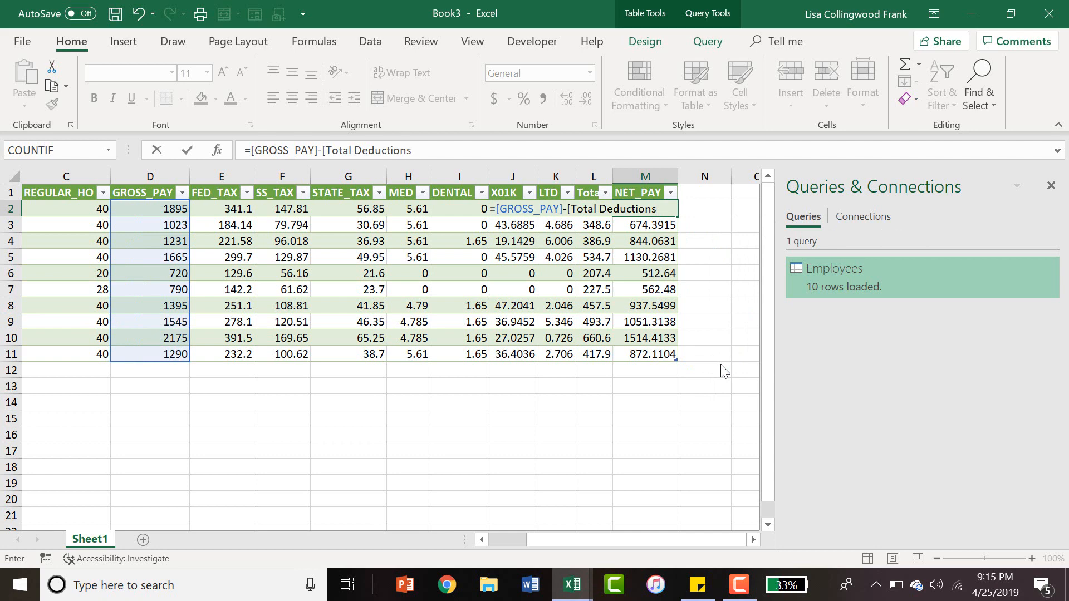
{"action": "type", "text": "]"}
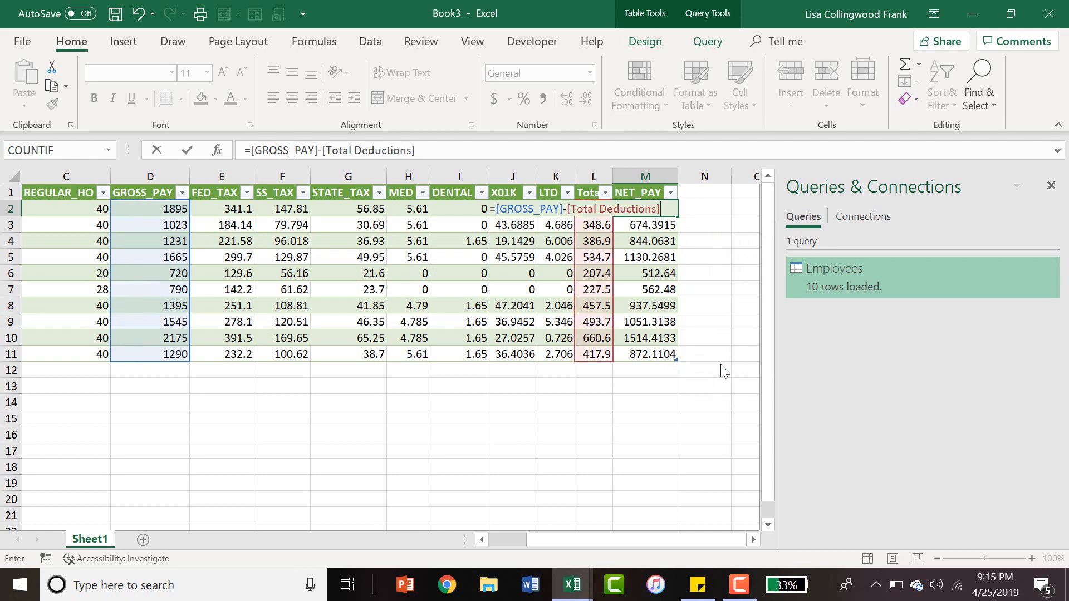
{"action": "key", "text": "Return"}
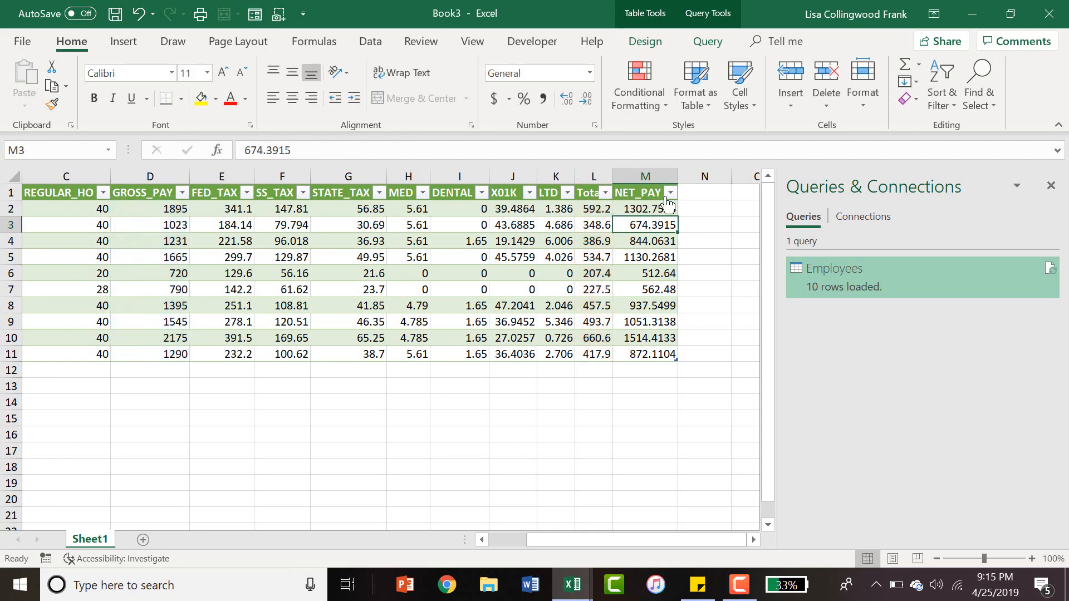
- Fill the NET_PAY formula from M2 down through M11 and check the formula in several of the filled cells
{"action": "left_click", "coordinate": [635, 259]}
{"action": "left_click", "coordinate": [634, 305]}
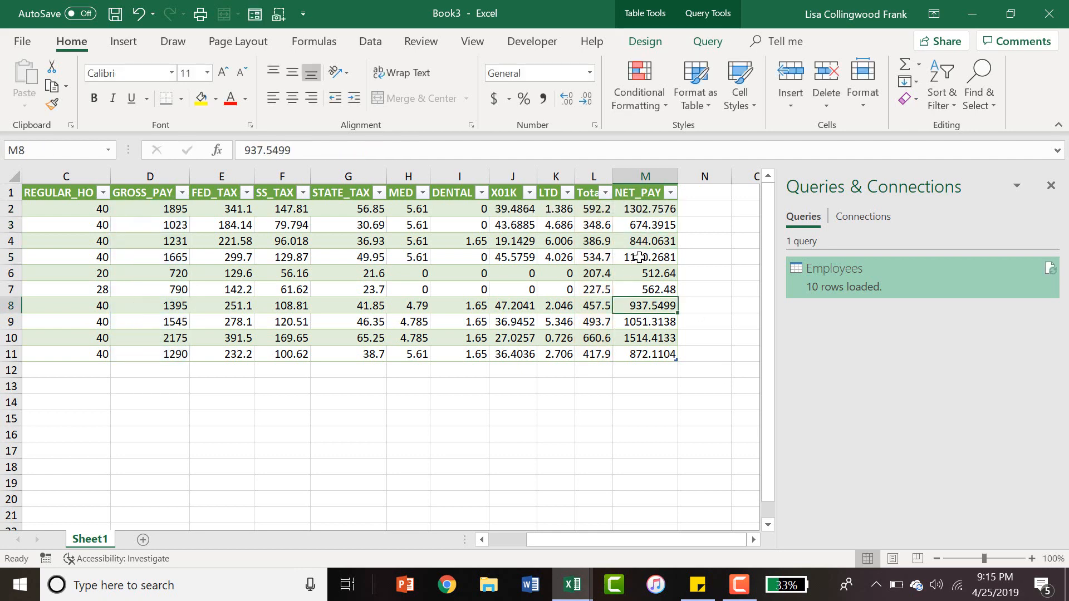
{"action": "left_click", "coordinate": [642, 203]}
{"action": "left_click_drag", "start_coordinate": [676, 216], "coordinate": [676, 361]}
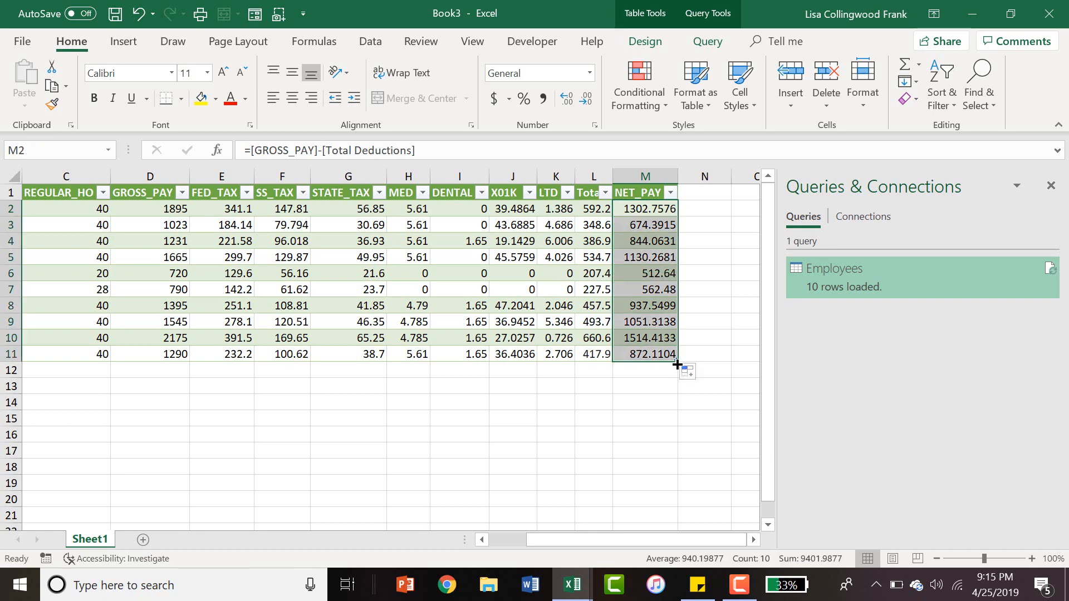
{"action": "left_click", "coordinate": [667, 352]}
{"action": "left_click", "coordinate": [643, 291]}
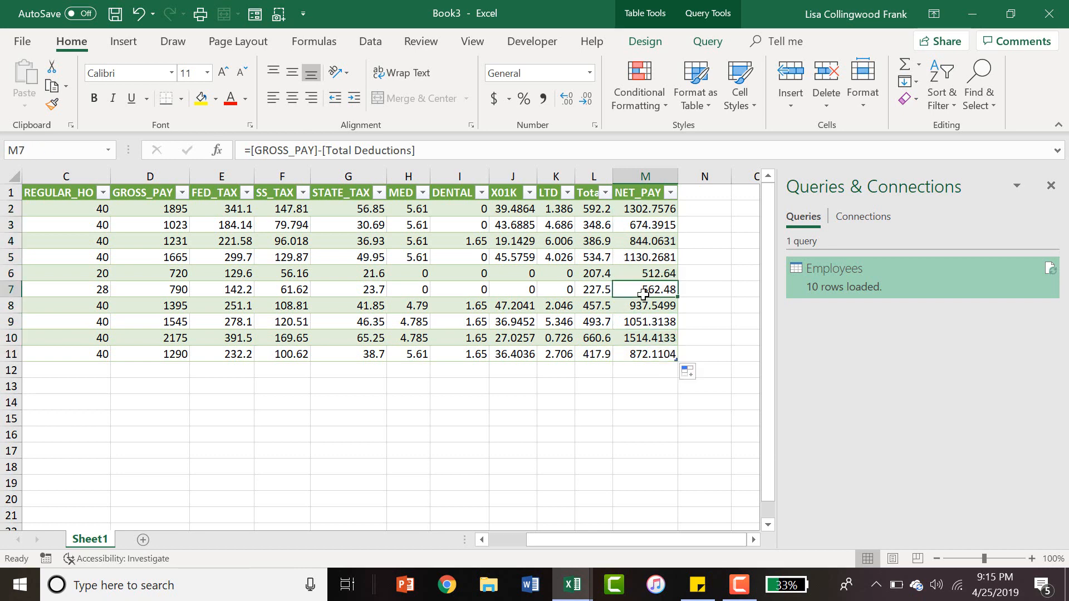
{"action": "left_click", "coordinate": [640, 271]}
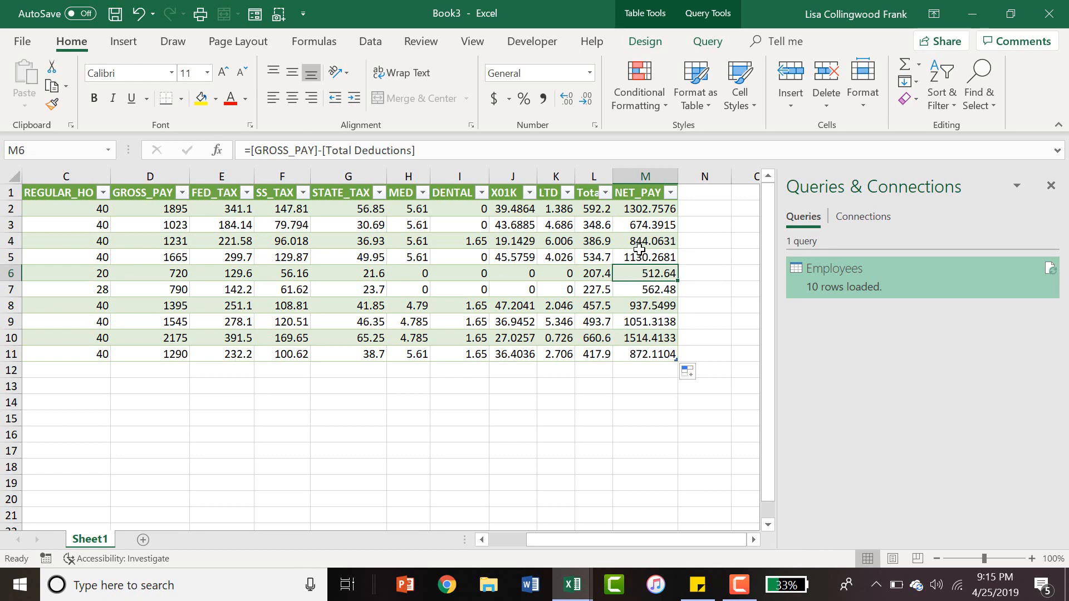
{"action": "left_click", "coordinate": [640, 254]}
{"action": "left_click", "coordinate": [642, 240]}
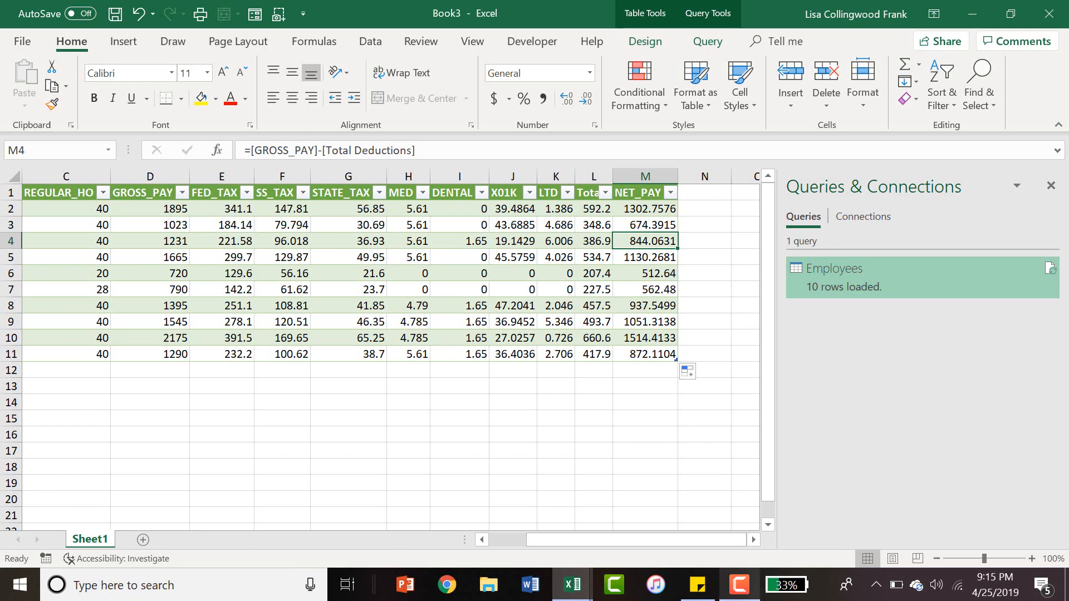
- Move Sheet1 out of Book3 into the open L4CP workbook, placing it at the end without creating a copy
{"action": "mouse_move", "coordinate": [736, 599]}
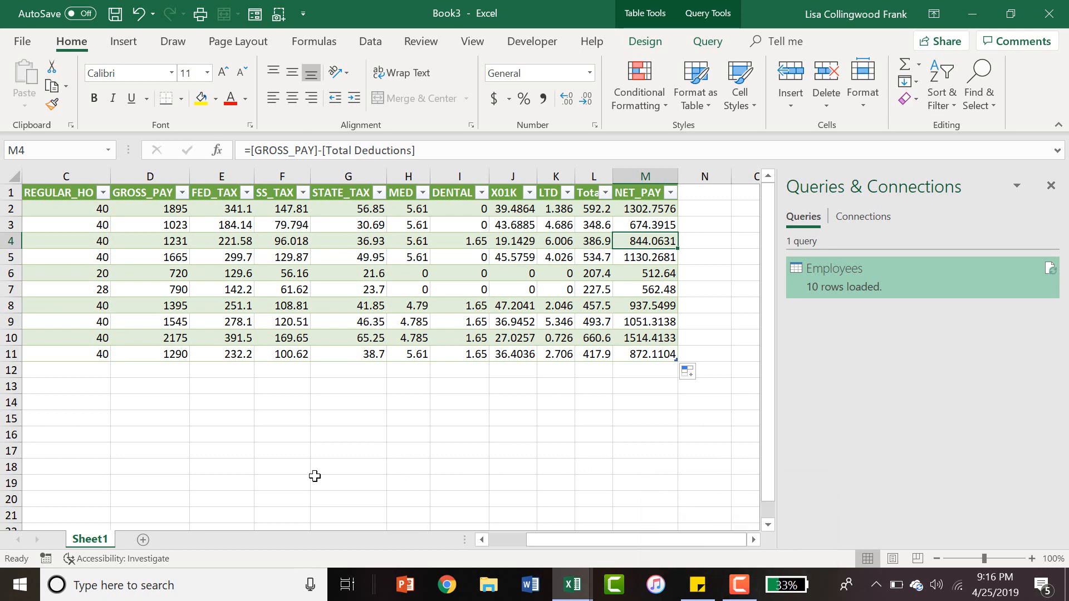
{"action": "right_click", "coordinate": [100, 539]}
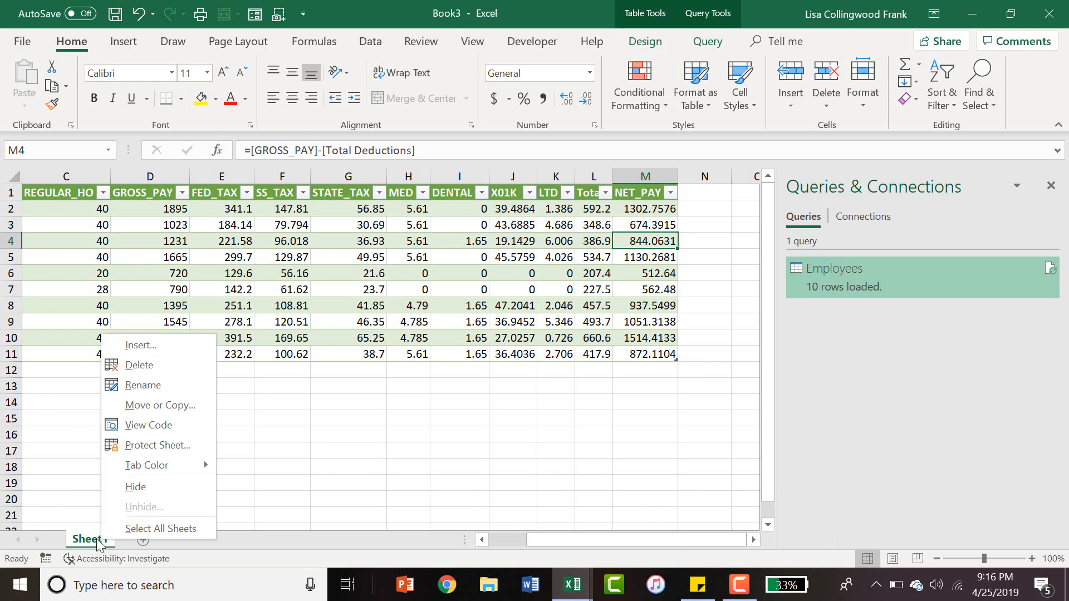
{"action": "left_click", "coordinate": [186, 406]}
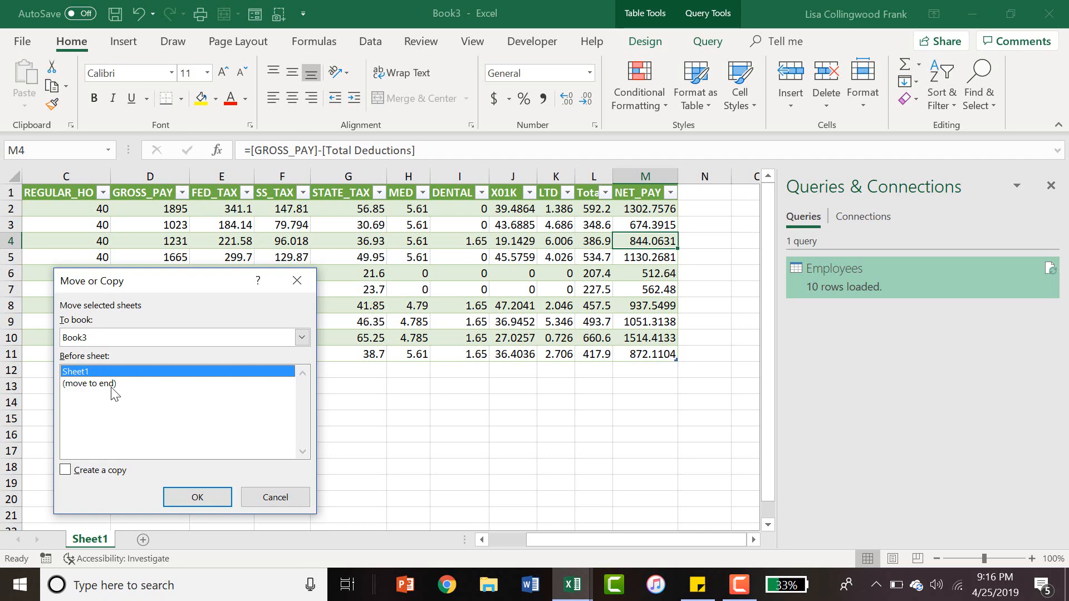
{"action": "left_click", "coordinate": [302, 338]}
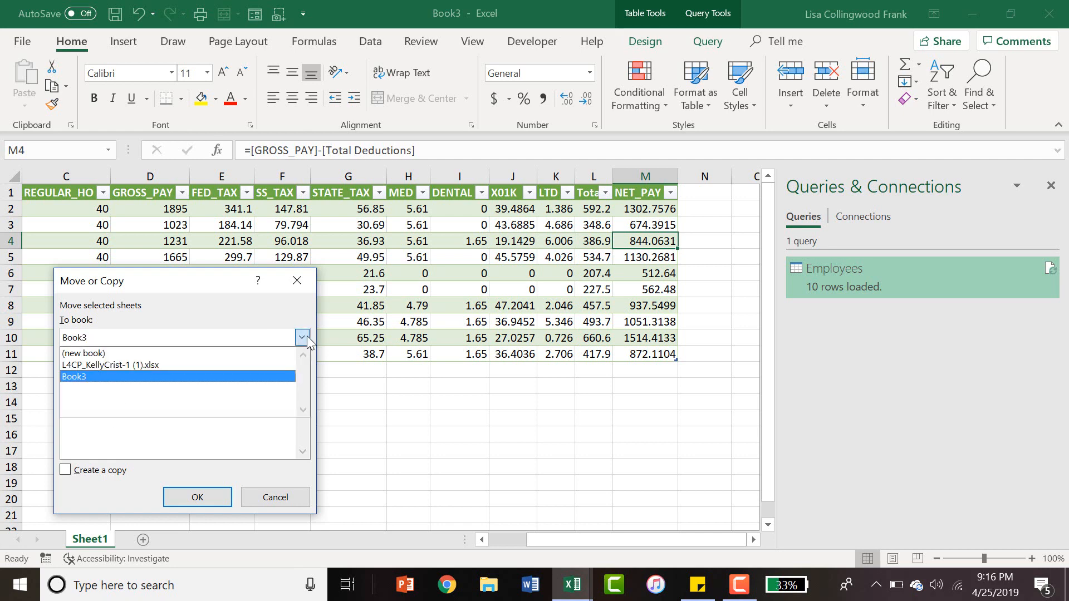
{"action": "left_click", "coordinate": [135, 365]}
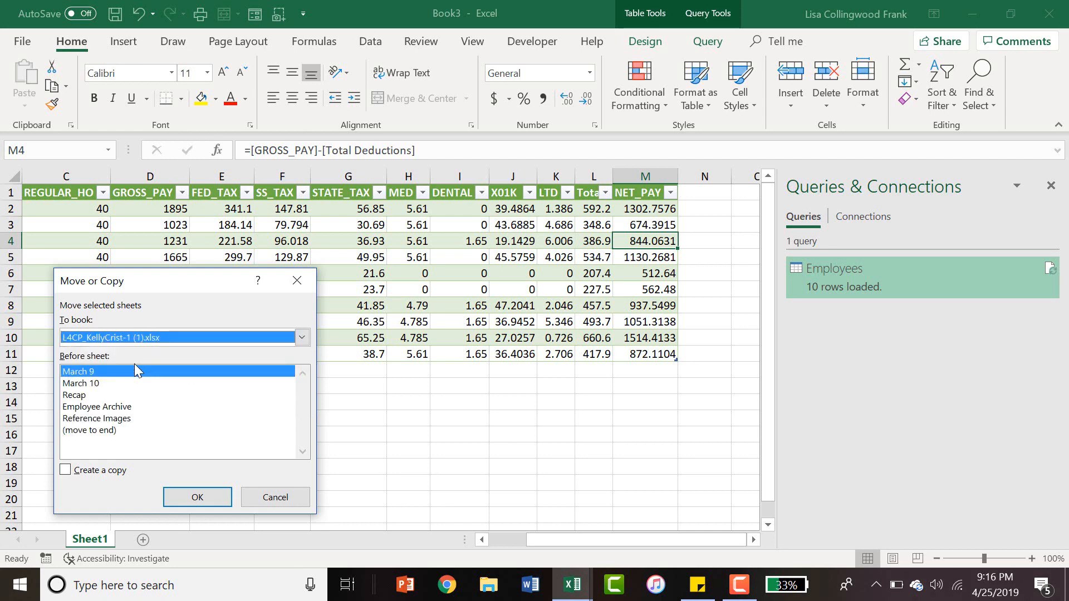
{"action": "left_click", "coordinate": [109, 429]}
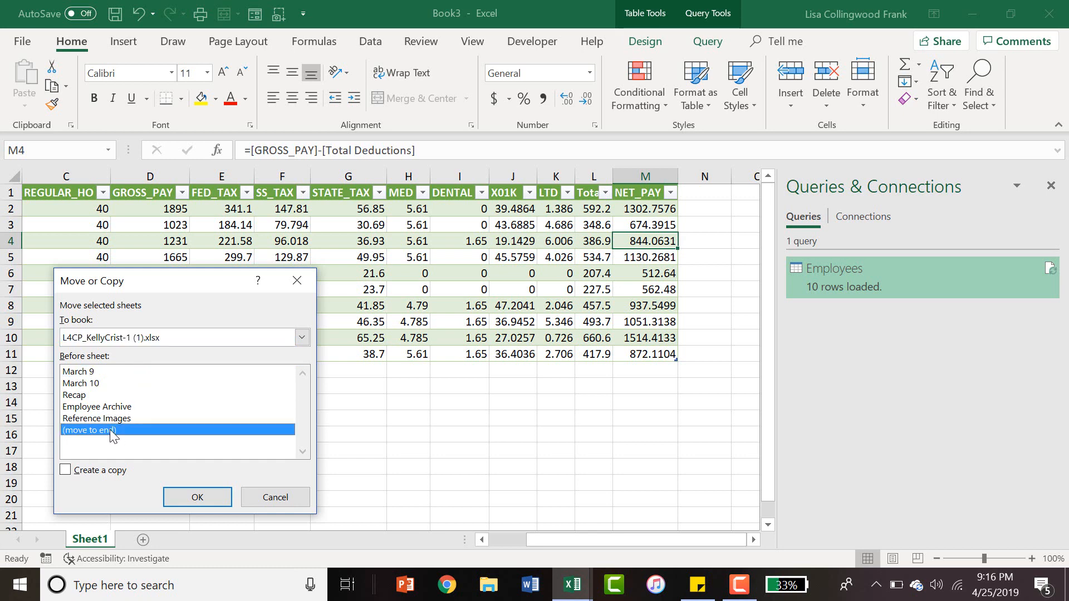
{"action": "left_click", "coordinate": [186, 497]}
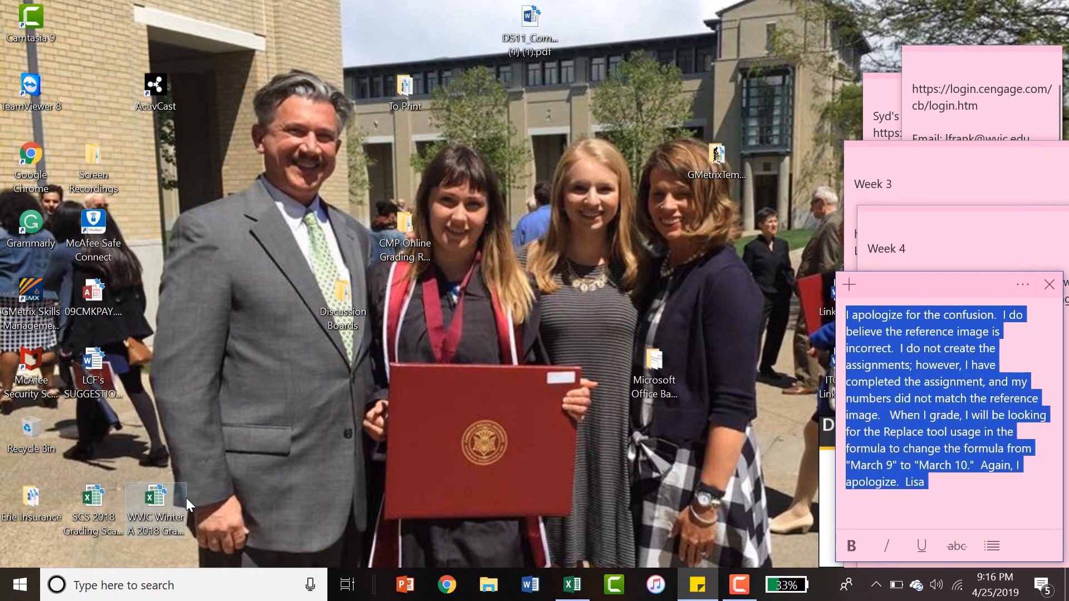
- Switch back from the desktop to the L4CP workbook in Excel and go back through its sheets to Employee Archive
{"action": "left_click", "coordinate": [571, 593]}
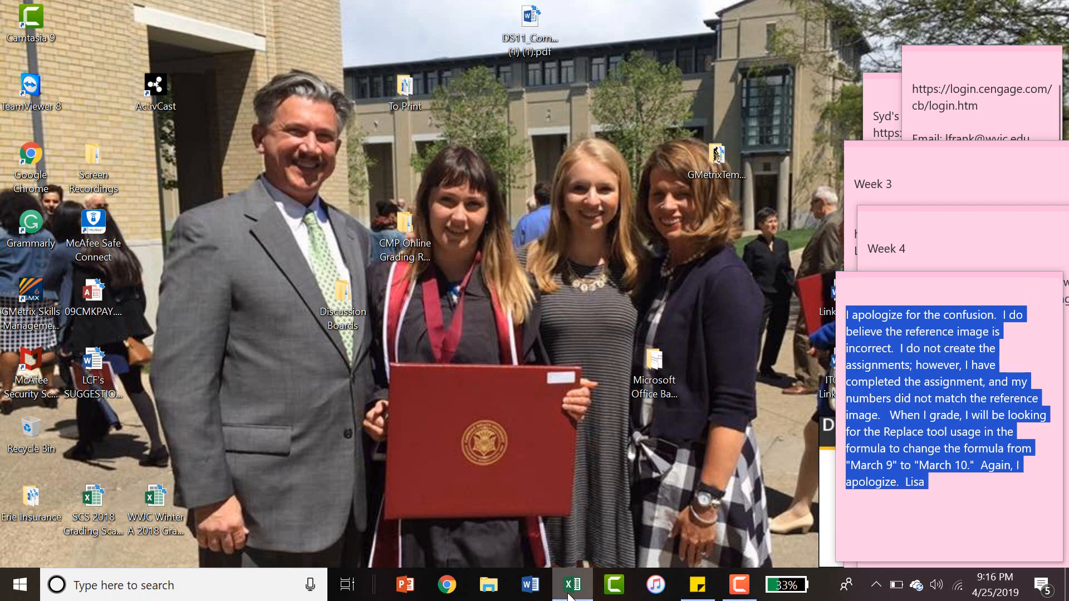
{"action": "right_click", "coordinate": [569, 595]}
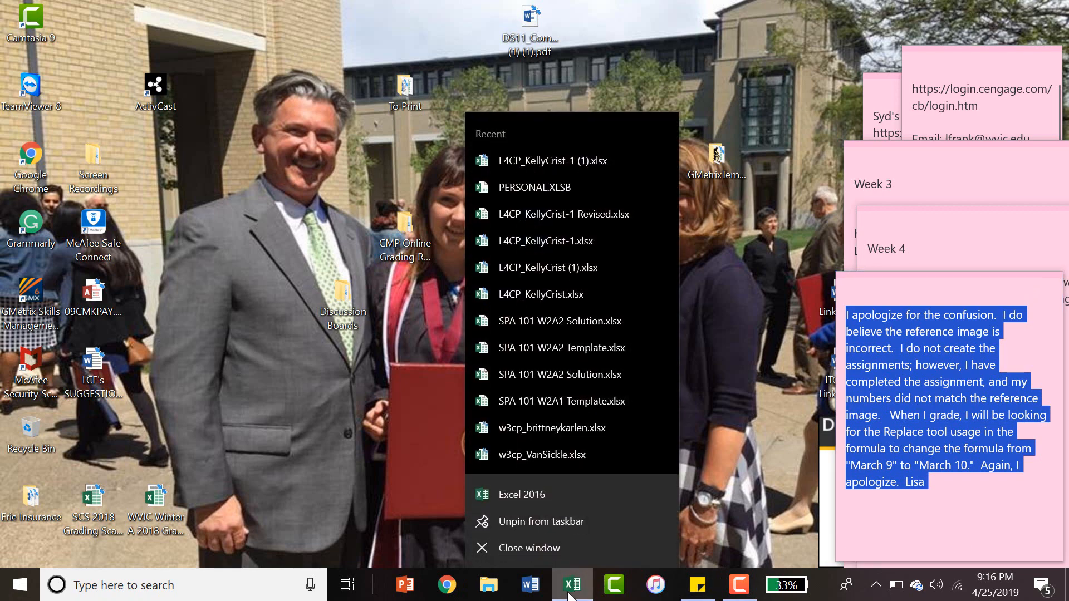
{"action": "left_click", "coordinate": [564, 588]}
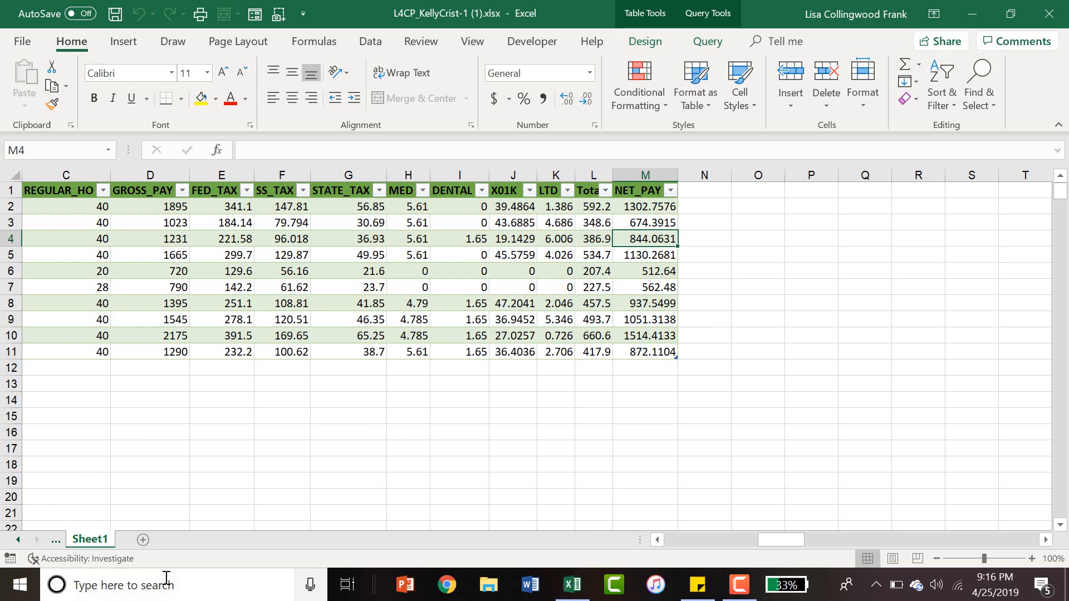
{"action": "left_click", "coordinate": [61, 539]}
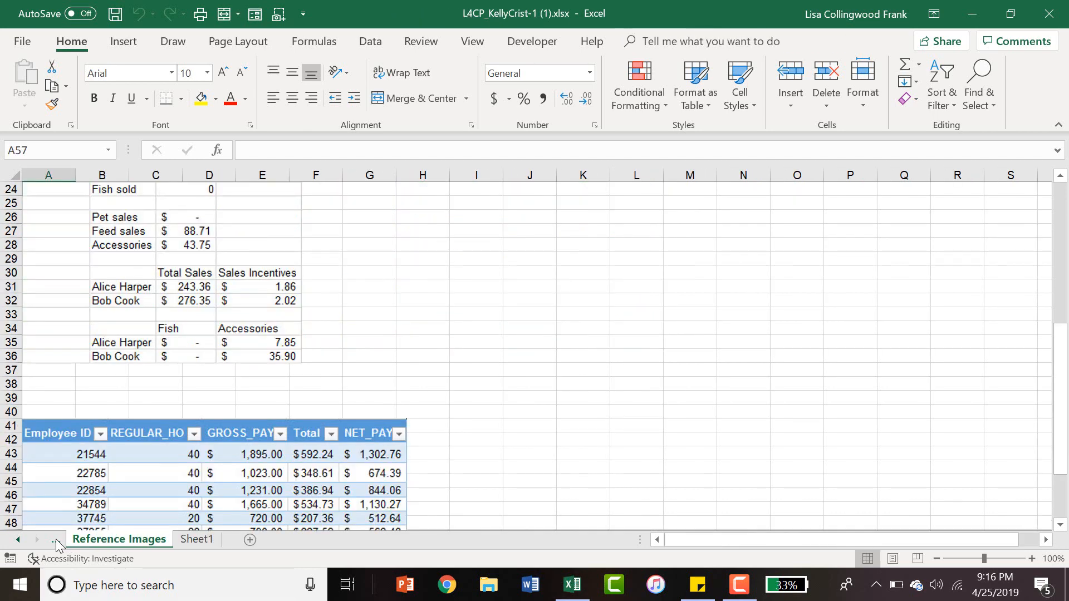
{"action": "left_click", "coordinate": [56, 539]}
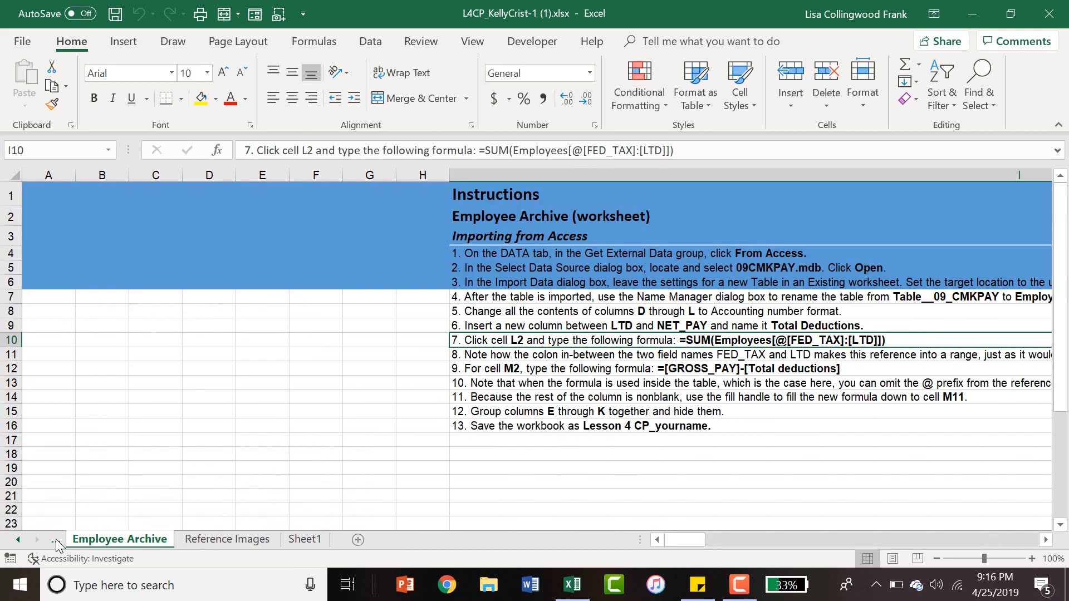